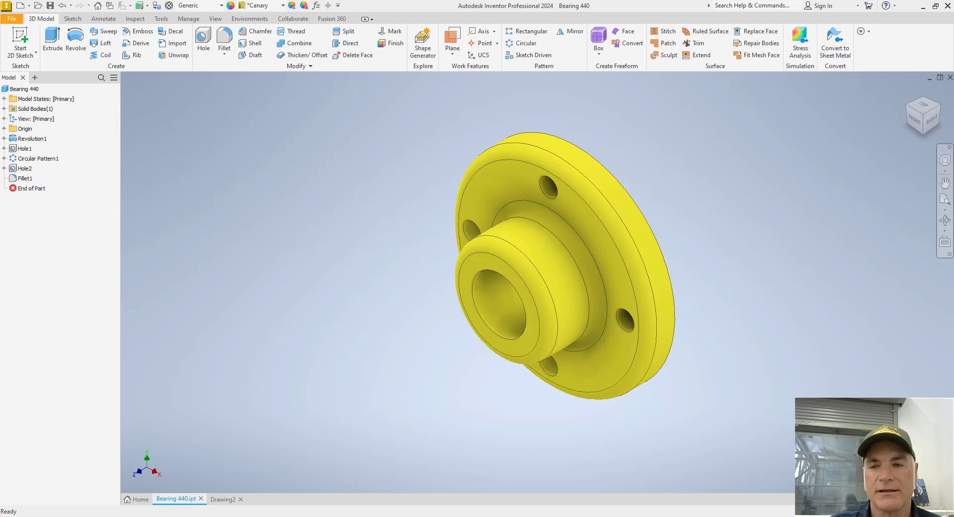
Step: Zoom and orbit the Bearing 440 part to inspect it, then return to the home view
{"action": "scroll", "coordinate": [424, 234], "scroll_direction": "up", "scroll_amount": 3}
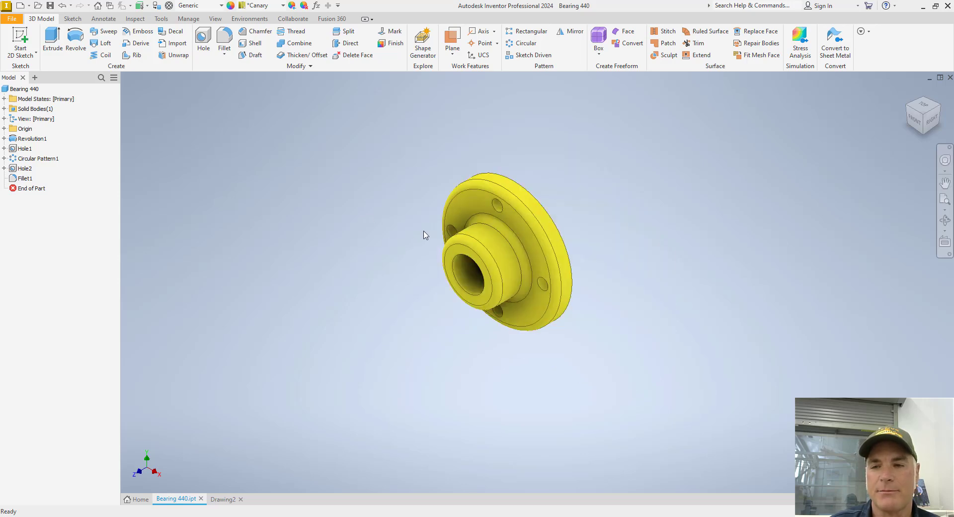
{"action": "scroll", "coordinate": [419, 233], "scroll_direction": "down", "scroll_amount": 3}
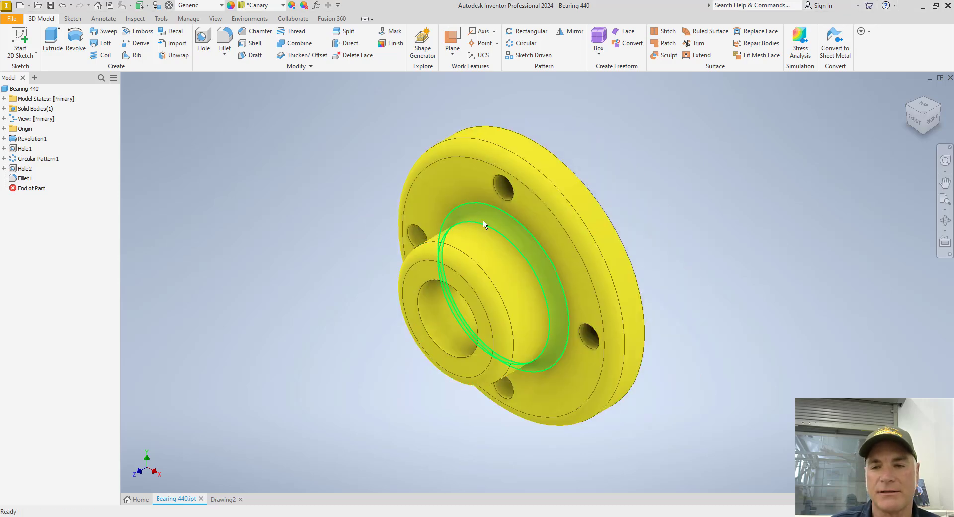
{"action": "mouse_move", "coordinate": [445, 292]}
{"action": "middle_mouse_down", "text": "shift"}
{"action": "mouse_move", "coordinate": [368, 292]}
{"action": "mouse_move", "coordinate": [411, 275]}
{"action": "mouse_move", "coordinate": [347, 268]}
{"action": "middle_mouse_up", "text": "shift"}
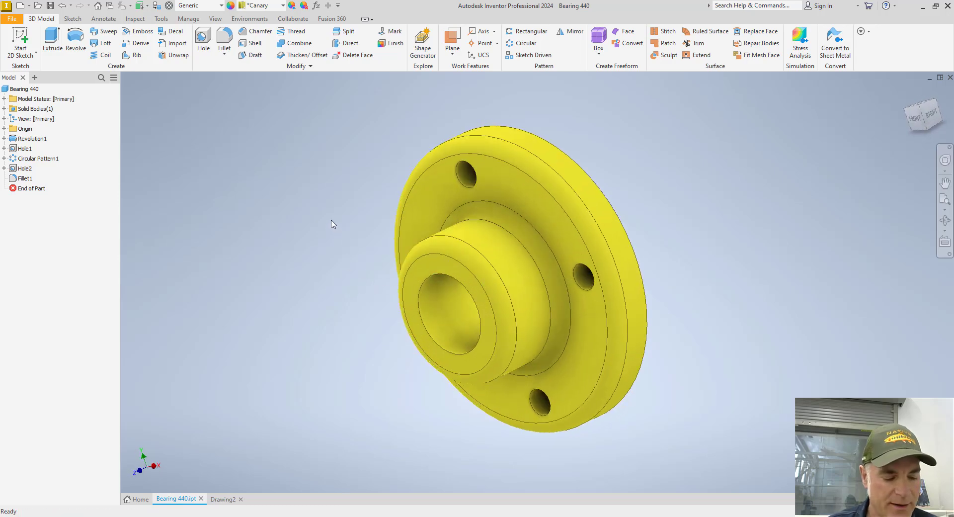
{"action": "key", "text": "F6"}
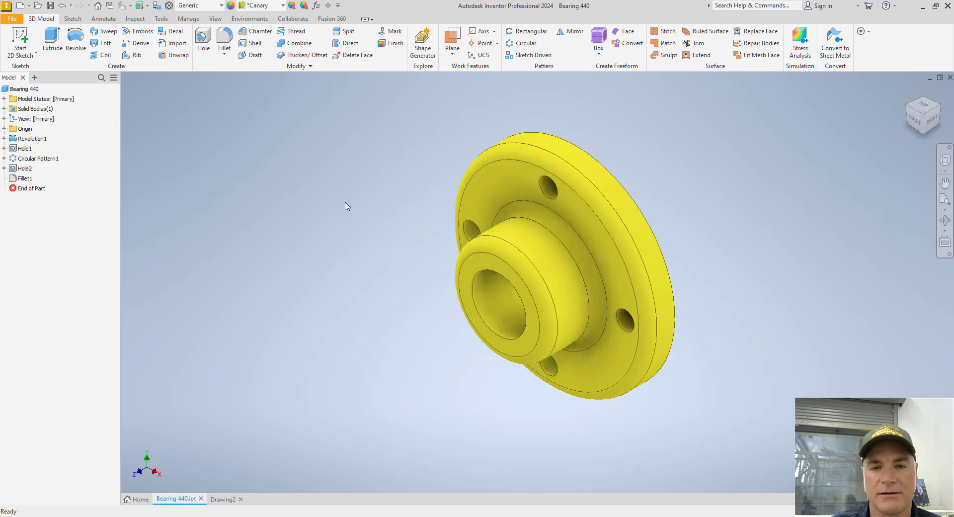
Step: On the Drawing2 sheet, place a base front view of Bearing 440 at 1:1 scale
{"action": "left_click", "coordinate": [223, 499]}
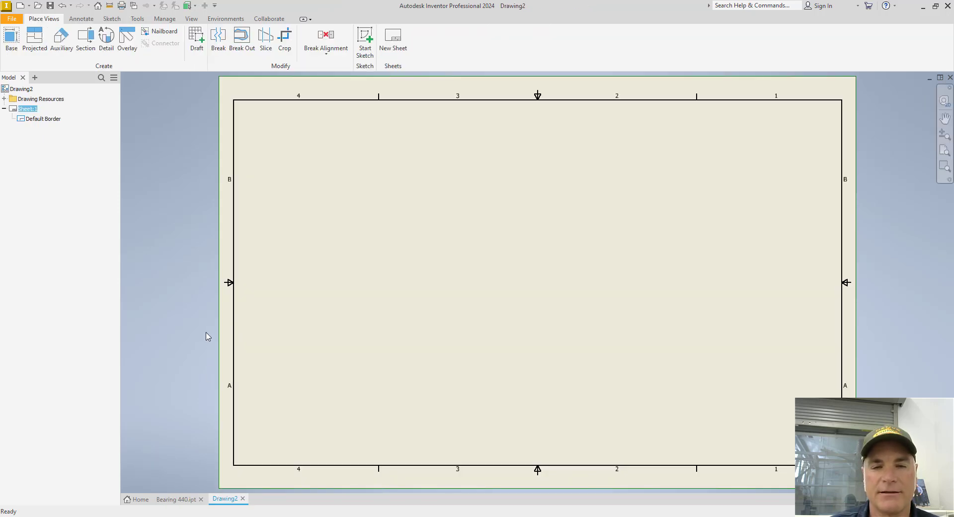
{"action": "left_click", "coordinate": [9, 41]}
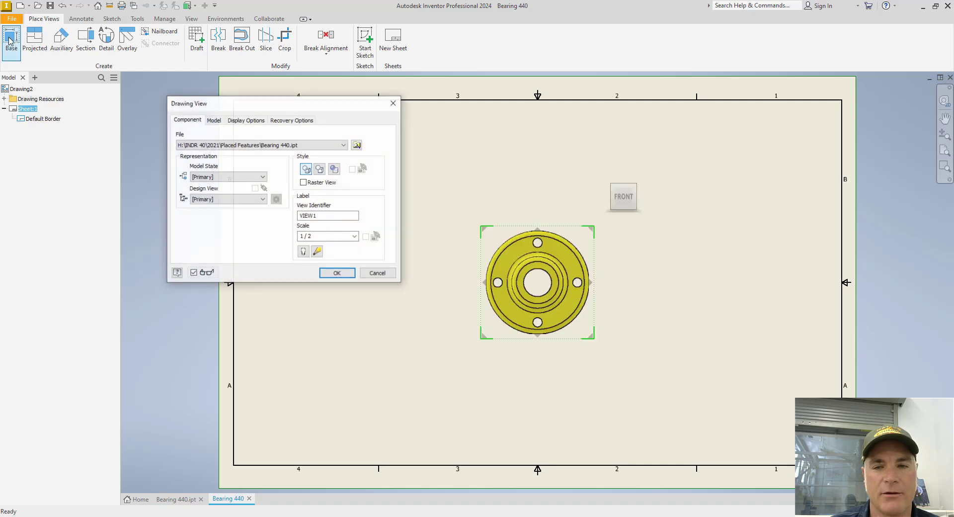
{"action": "left_click", "coordinate": [358, 237]}
{"action": "left_click", "coordinate": [321, 250]}
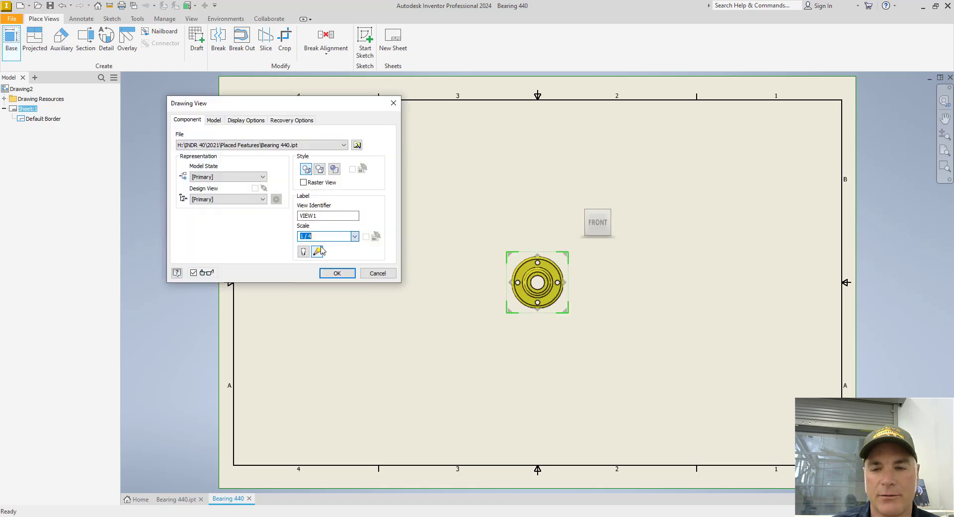
{"action": "left_click", "coordinate": [354, 236]}
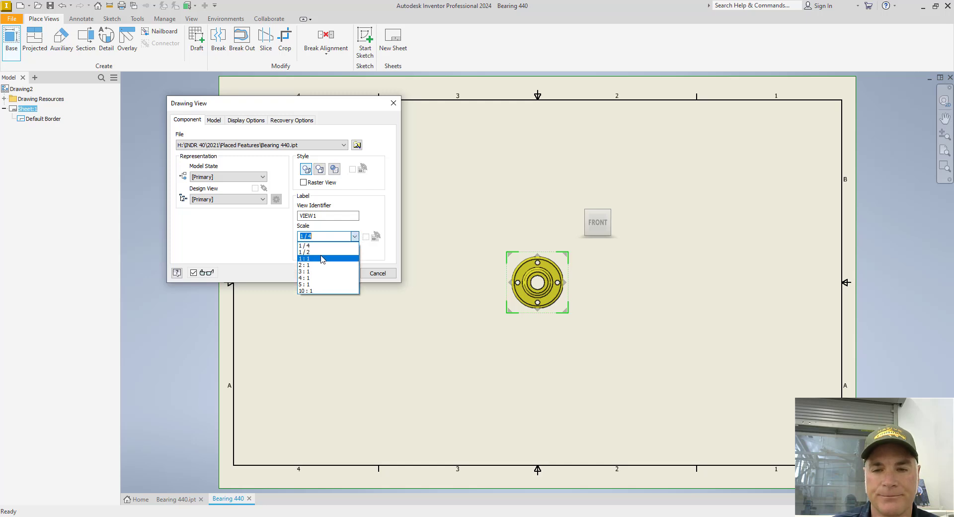
{"action": "left_click", "coordinate": [321, 258]}
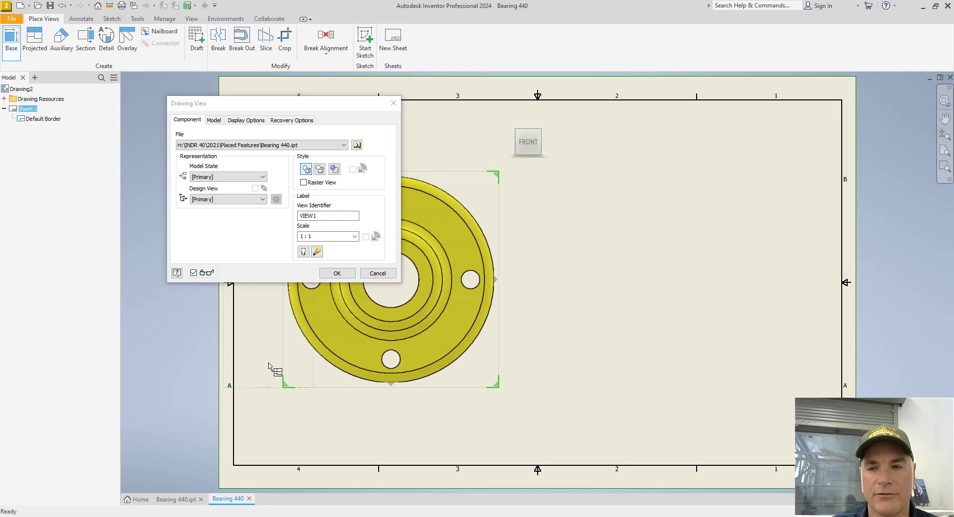
{"action": "left_click", "coordinate": [336, 274]}
{"action": "scroll", "coordinate": [443, 343], "scroll_direction": "up", "scroll_amount": 2}
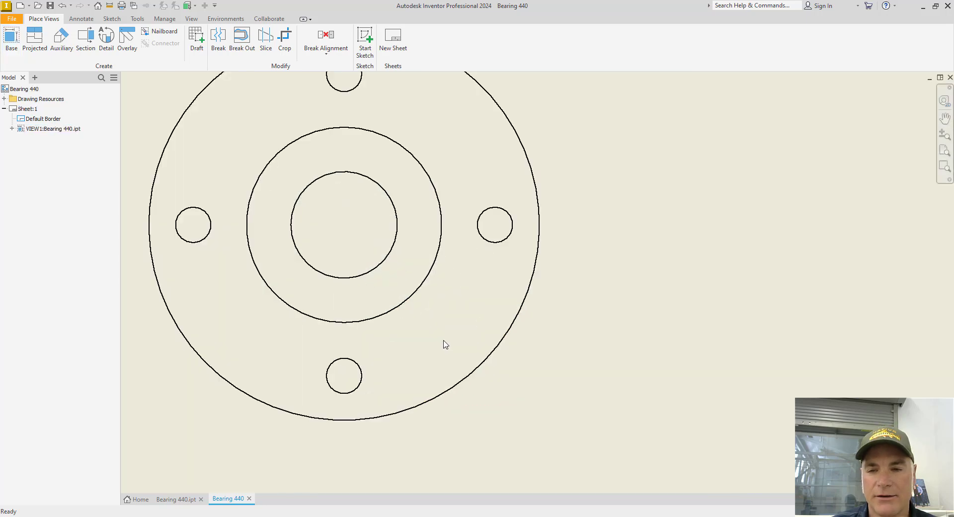
{"action": "middle_click_drag", "start_coordinate": [445, 343], "coordinate": [417, 342]}
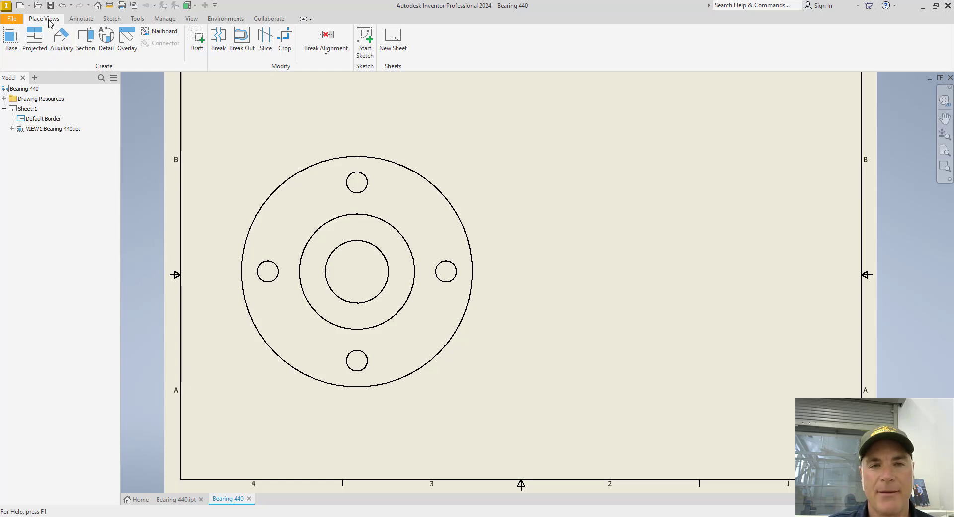
Step: Draw the VIEW1 section line from right of the bearing to its centre, then up through the top hole
{"action": "left_click", "coordinate": [82, 40]}
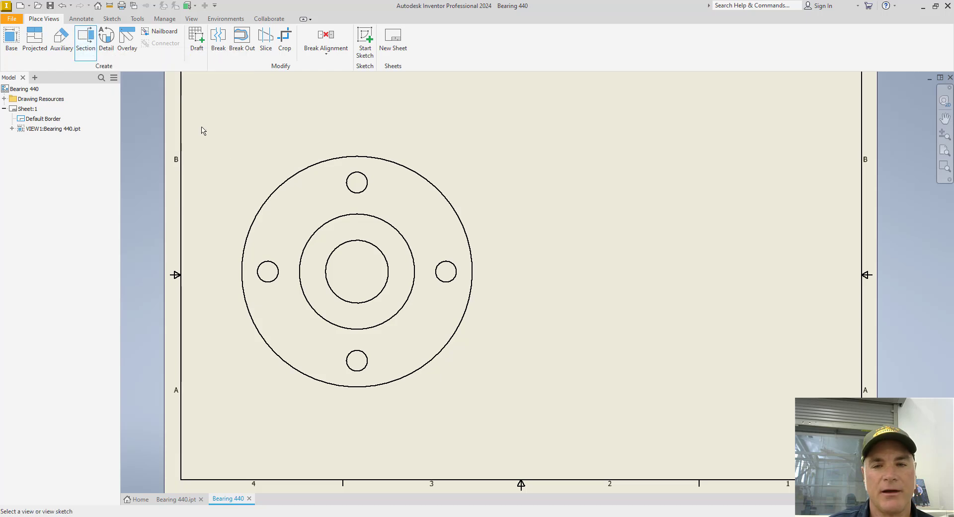
{"action": "left_click", "coordinate": [294, 191]}
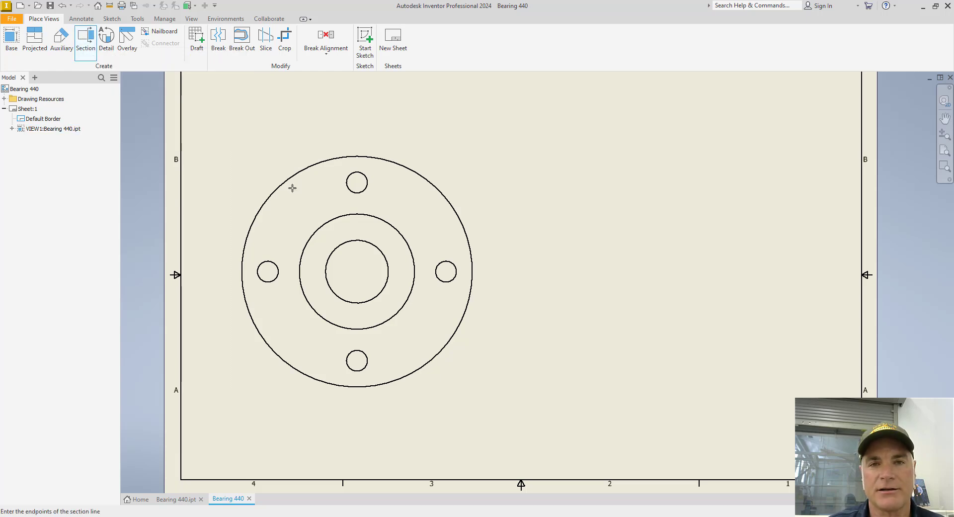
{"action": "left_click", "coordinate": [495, 270]}
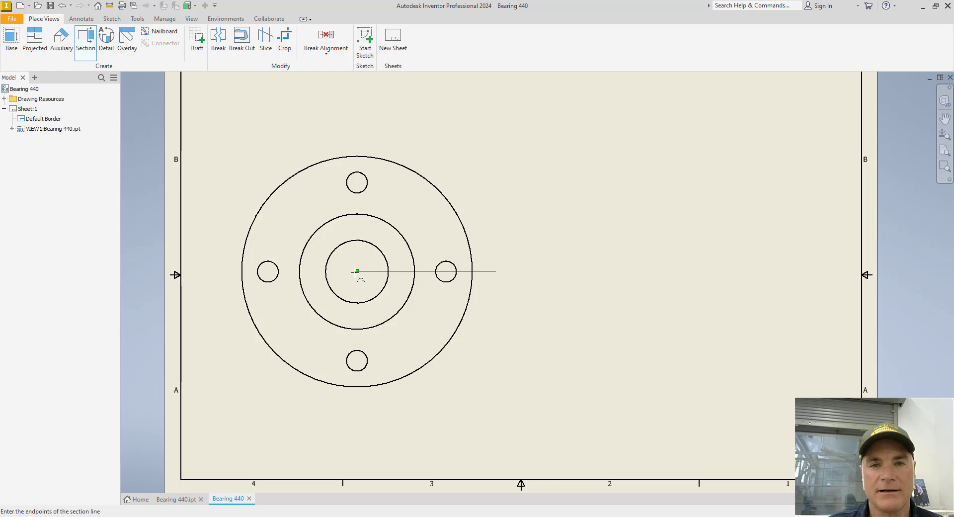
{"action": "left_click", "coordinate": [357, 271]}
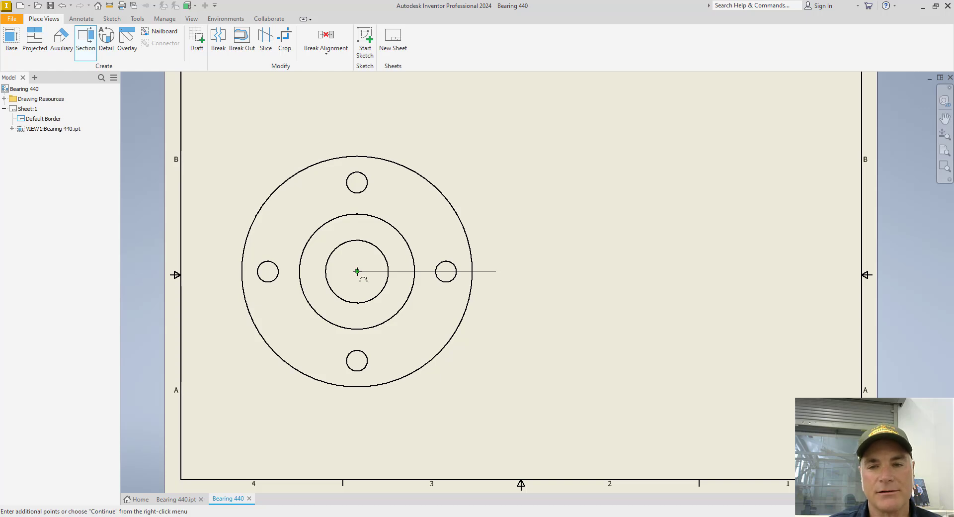
{"action": "left_click", "coordinate": [354, 135]}
{"action": "right_click", "coordinate": [386, 113]}
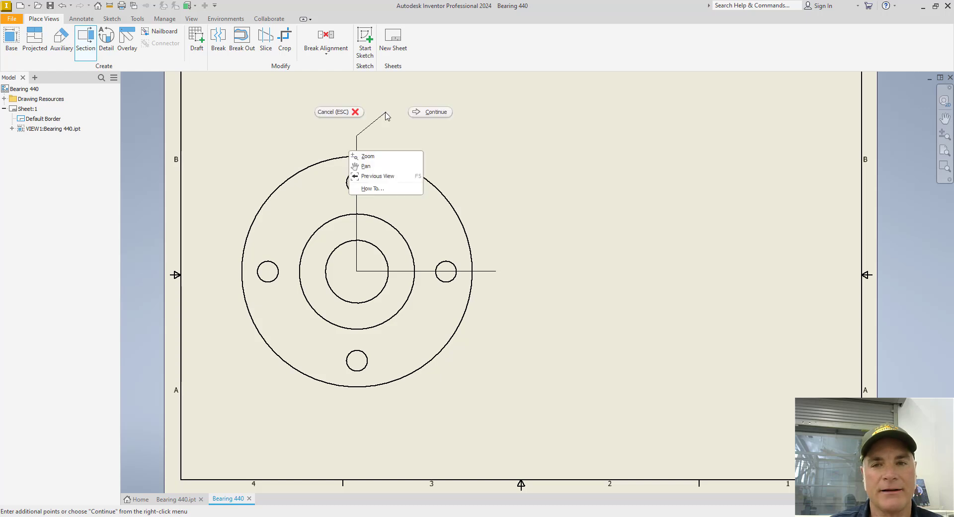
{"action": "left_click", "coordinate": [420, 113]}
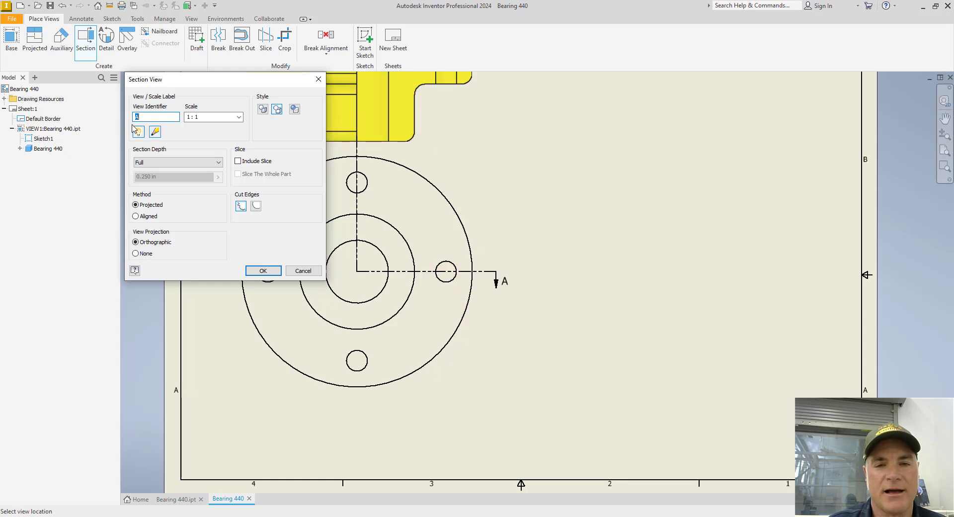
Step: Clear the view identifier and place the 1:1 section view right of the front view
{"action": "left_click", "coordinate": [146, 117]}
{"action": "left_click_drag", "start_coordinate": [145, 117], "coordinate": [136, 118]}
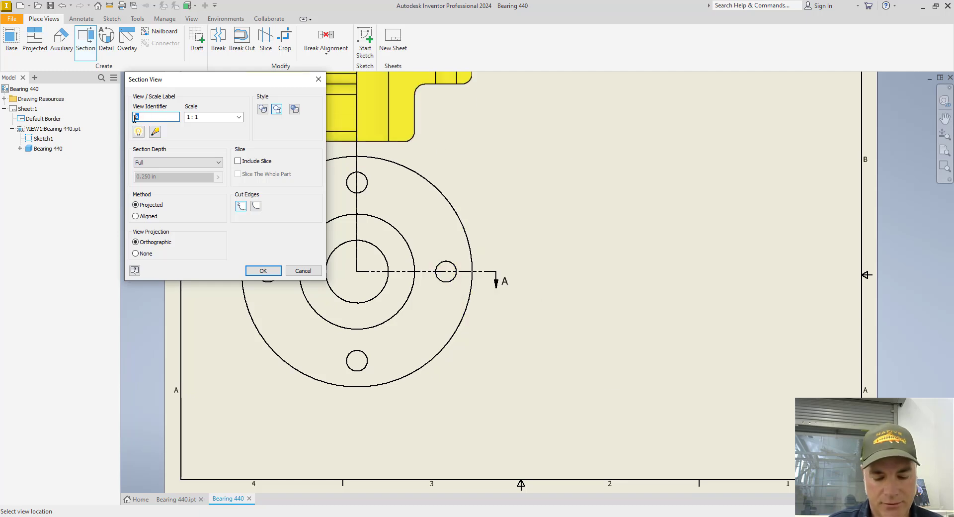
{"action": "key", "text": "BackSpace"}
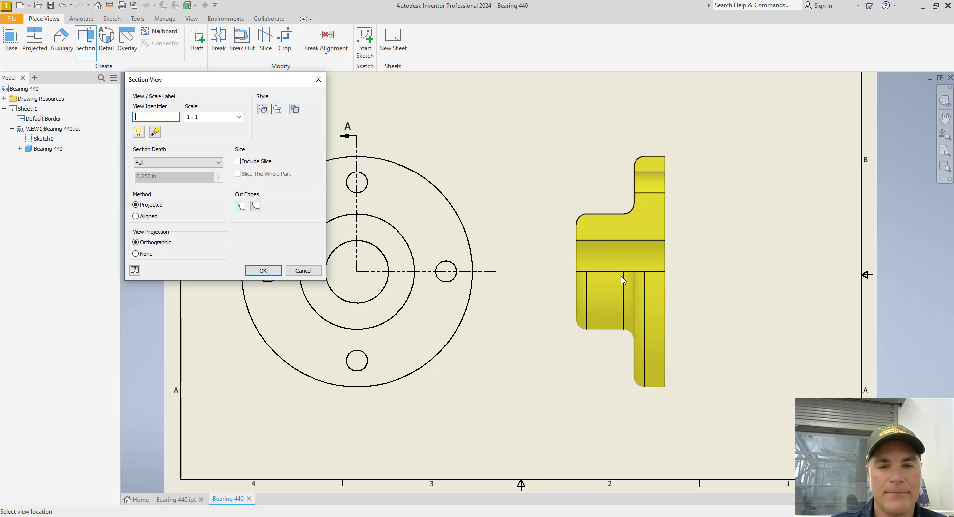
{"action": "left_click", "coordinate": [602, 282]}
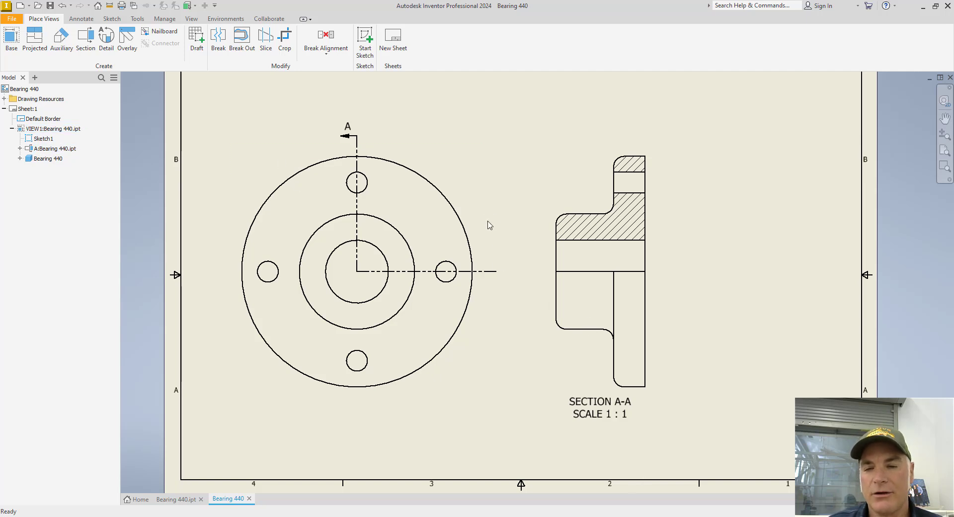
Step: Move the end of section line A-A, then select and deselect front view VIEW1
{"action": "left_click_drag", "start_coordinate": [496, 272], "coordinate": [371, 145]}
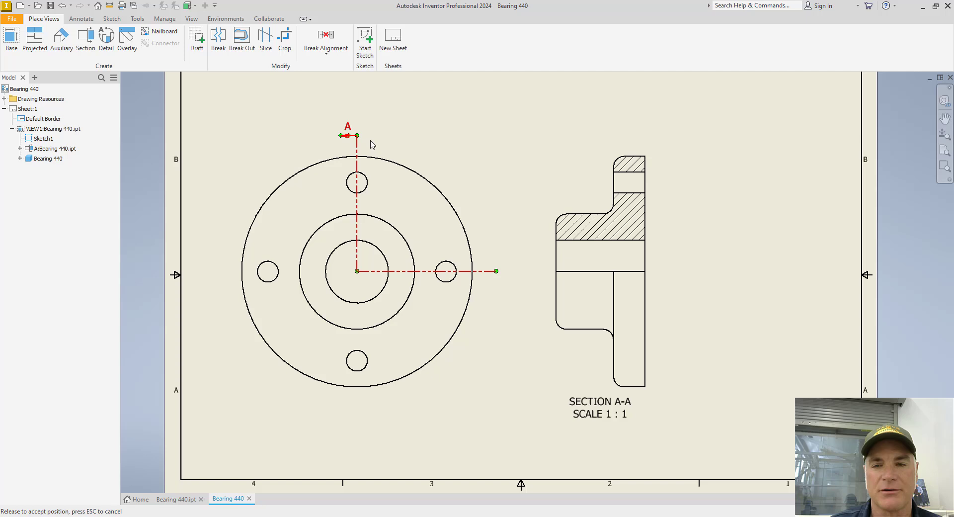
{"action": "left_click", "coordinate": [398, 180]}
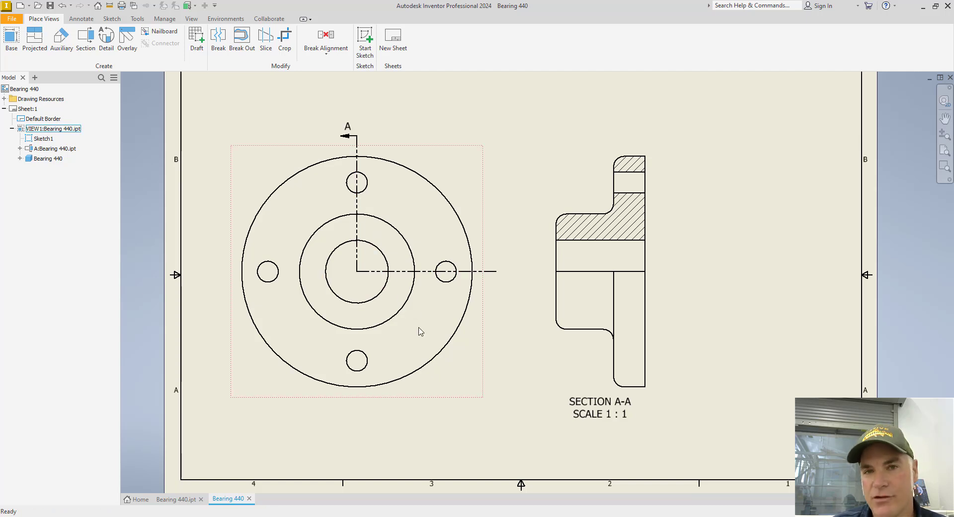
{"action": "left_click", "coordinate": [522, 328]}
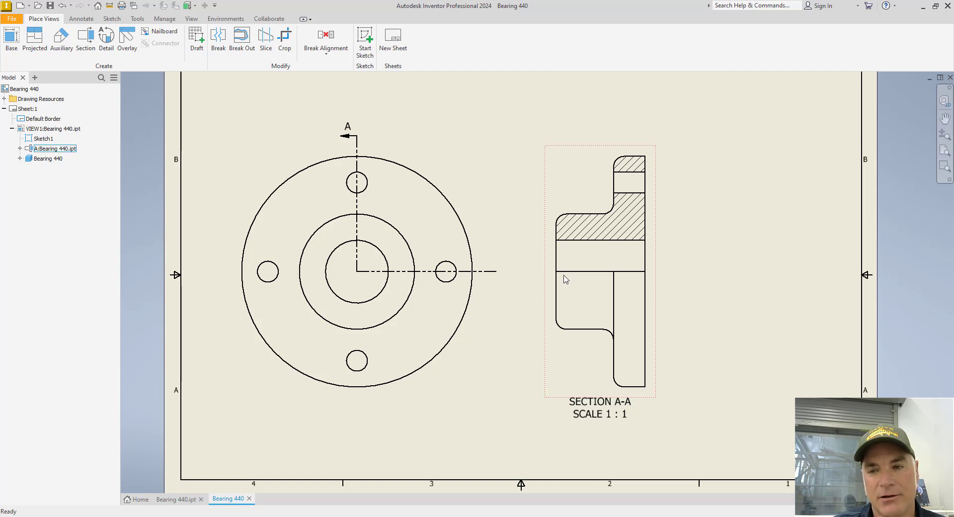
Step: Hide the horizontal bore edge and three short edge stubs in Section A-A
{"action": "right_click", "coordinate": [565, 278]}
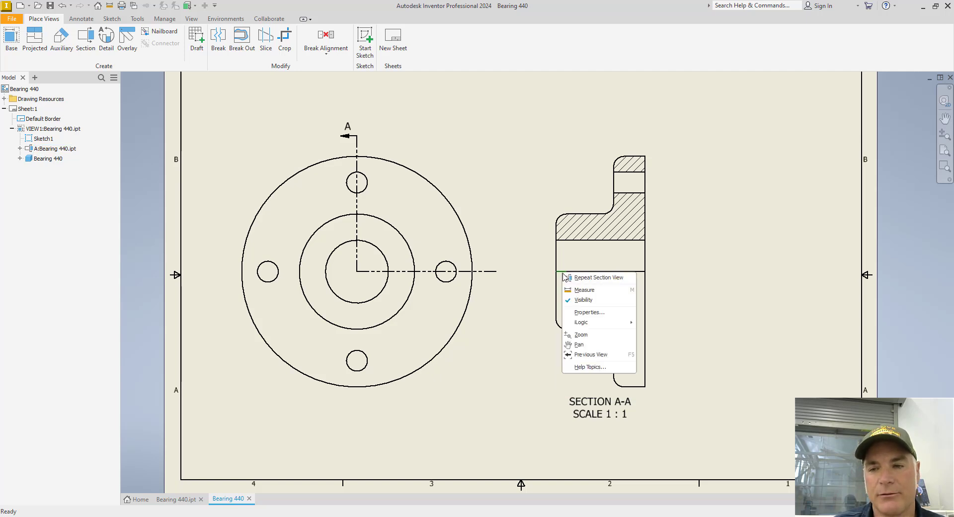
{"action": "key", "text": "Escape"}
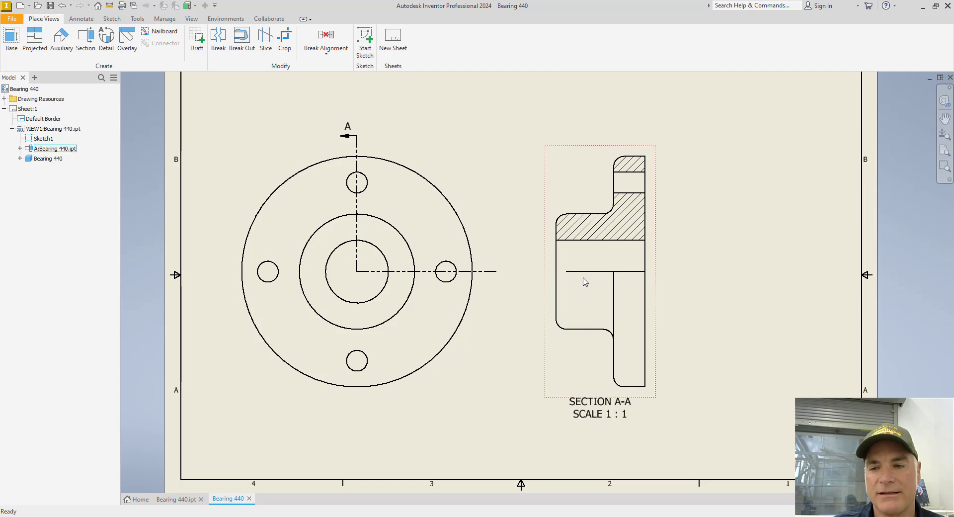
{"action": "right_click", "coordinate": [584, 272]}
{"action": "left_click", "coordinate": [605, 299]}
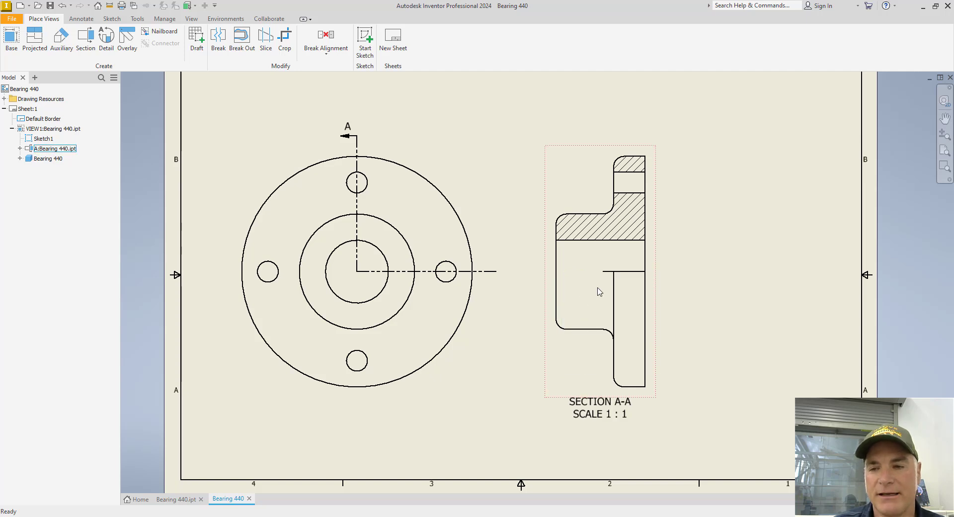
{"action": "right_click", "coordinate": [605, 272]}
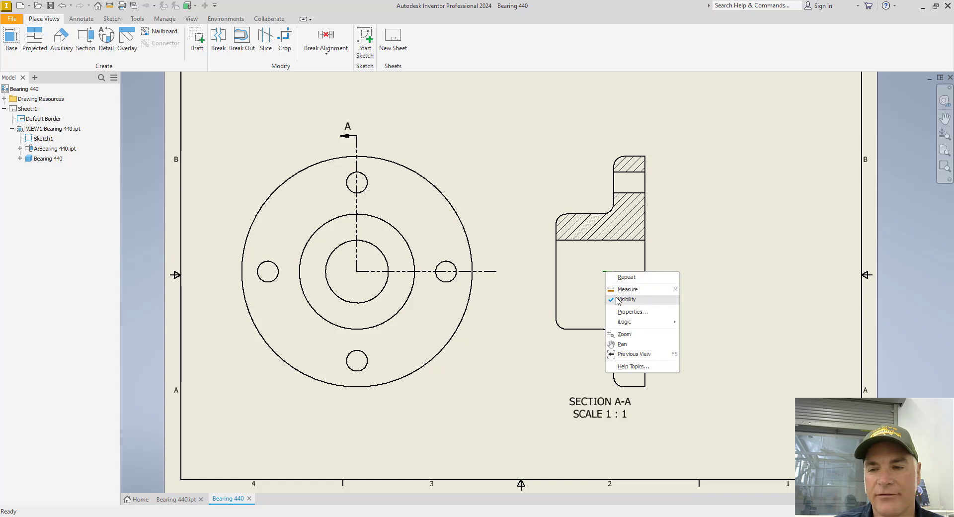
{"action": "left_click", "coordinate": [619, 298]}
{"action": "key", "text": "Escape"}
{"action": "right_click", "coordinate": [624, 276]}
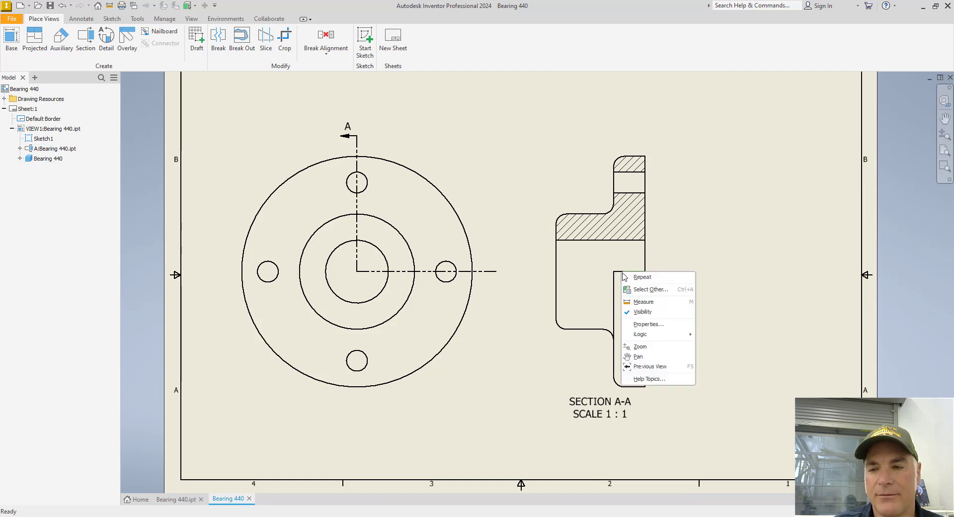
{"action": "left_click", "coordinate": [631, 309]}
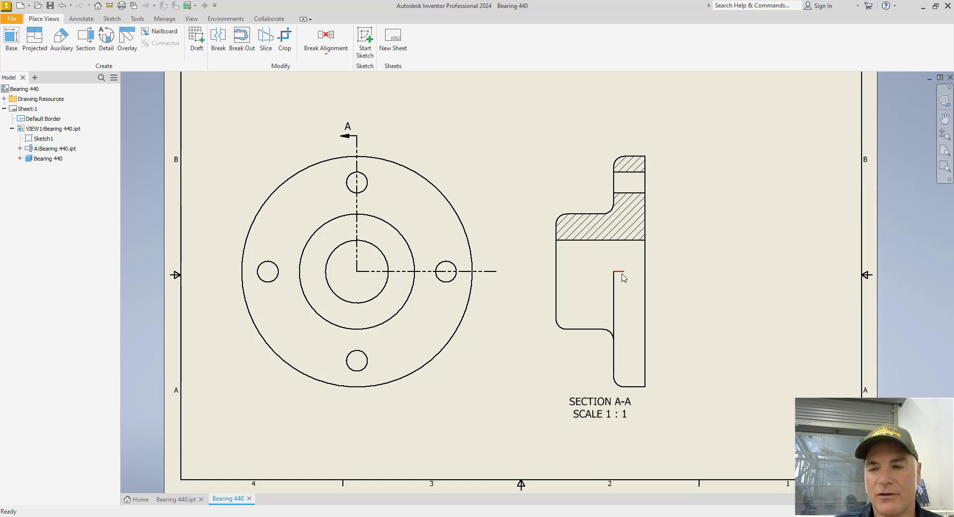
{"action": "right_click", "coordinate": [621, 272]}
{"action": "left_click", "coordinate": [636, 306]}
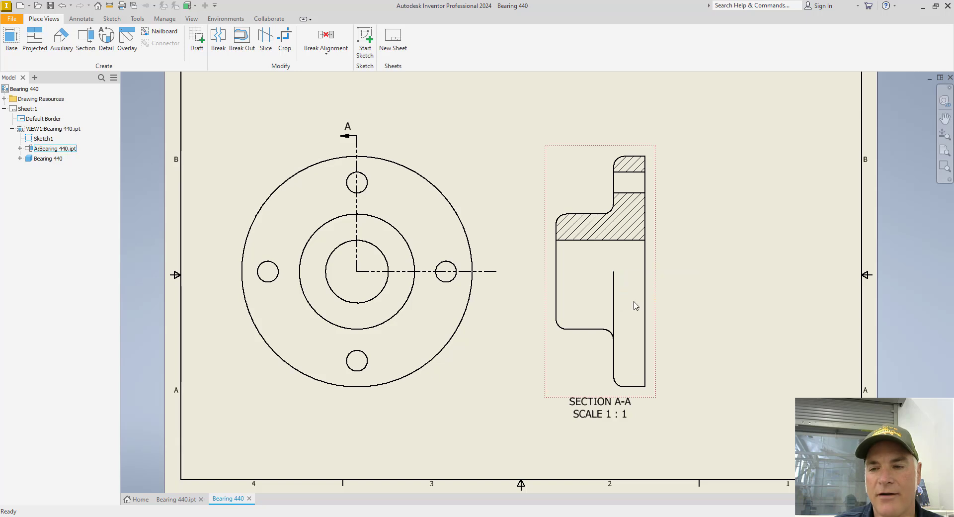
Step: Add automated centerlines to Section A-A with axis-parallel objects included
{"action": "left_click", "coordinate": [589, 255]}
{"action": "right_click", "coordinate": [589, 255]}
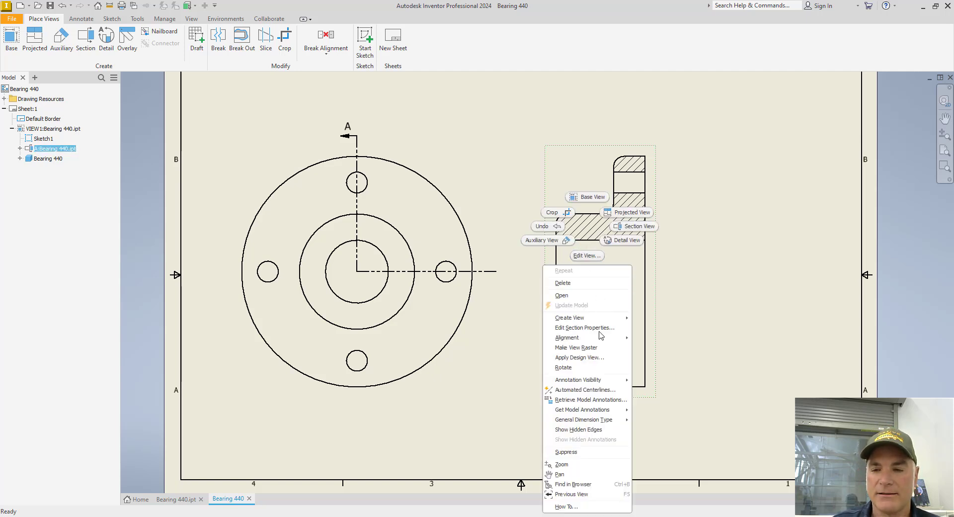
{"action": "left_click", "coordinate": [592, 389]}
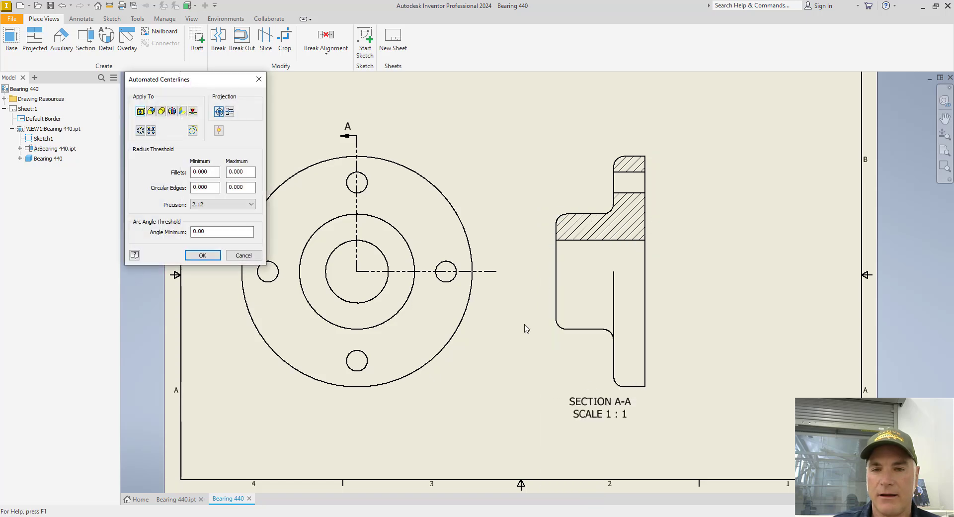
{"action": "left_click", "coordinate": [229, 113]}
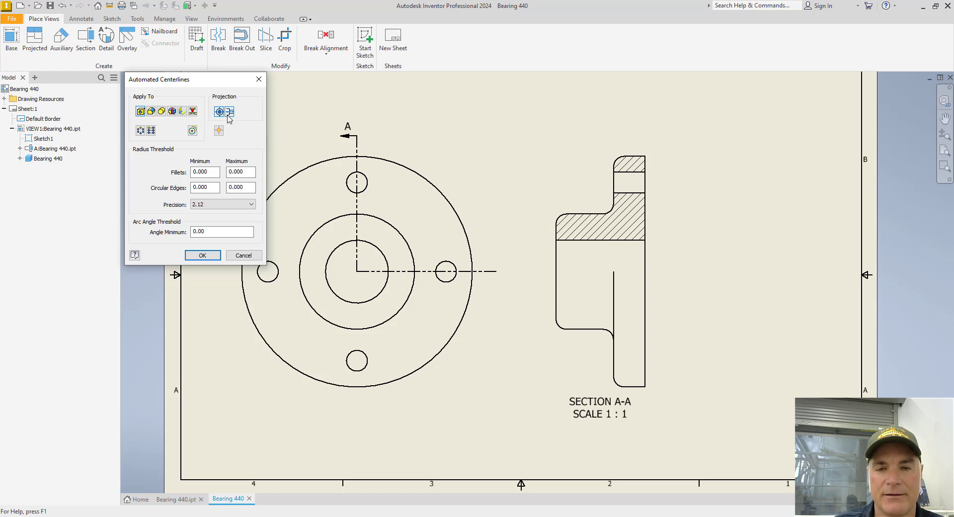
{"action": "left_click", "coordinate": [203, 255]}
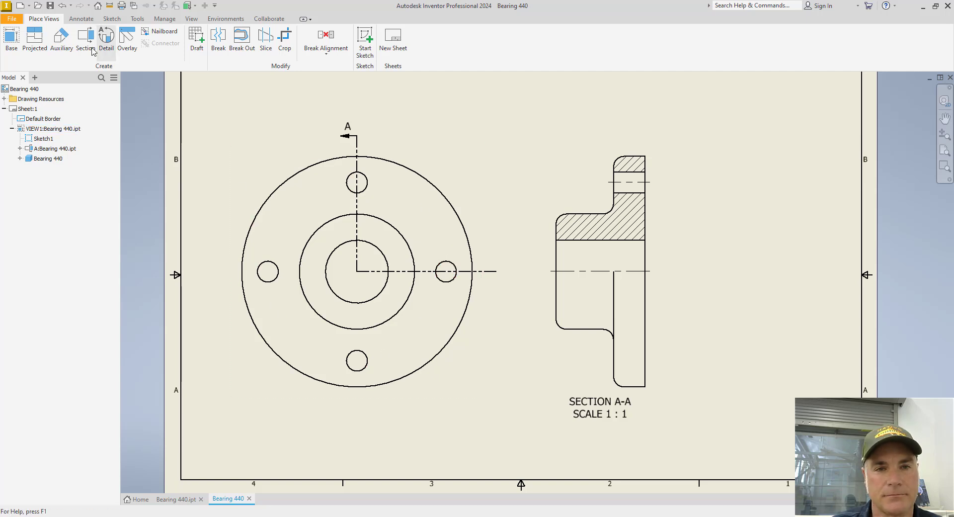
Step: Place a center mark on the front view's outer circle
{"action": "left_click", "coordinate": [81, 20]}
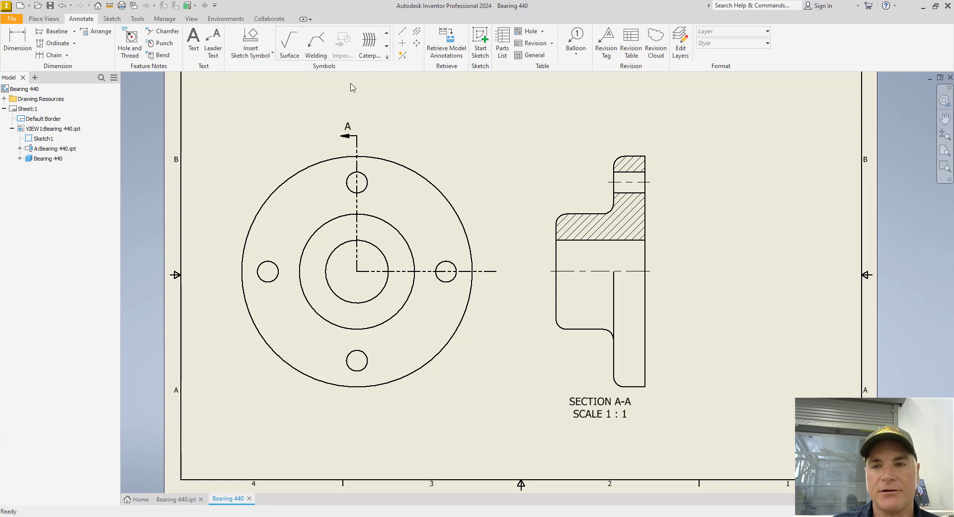
{"action": "left_click", "coordinate": [402, 46]}
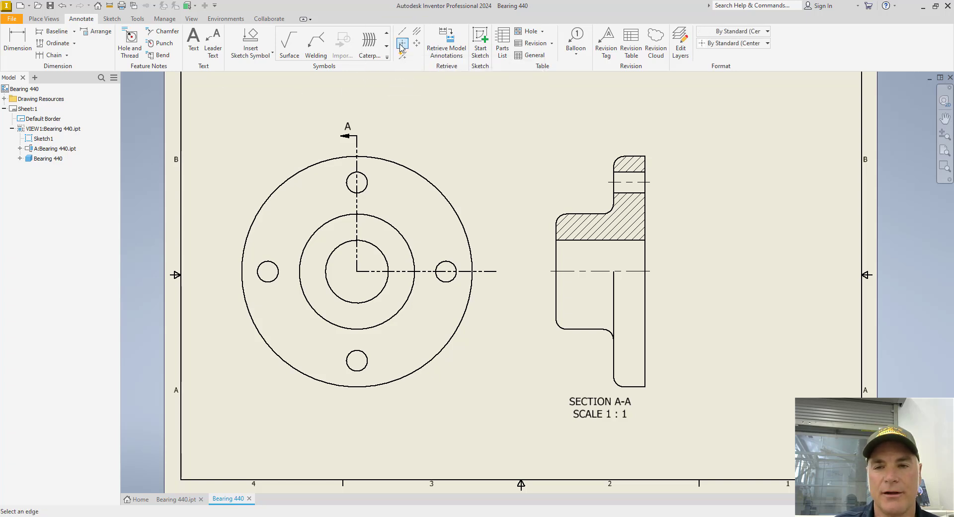
{"action": "left_click", "coordinate": [381, 158]}
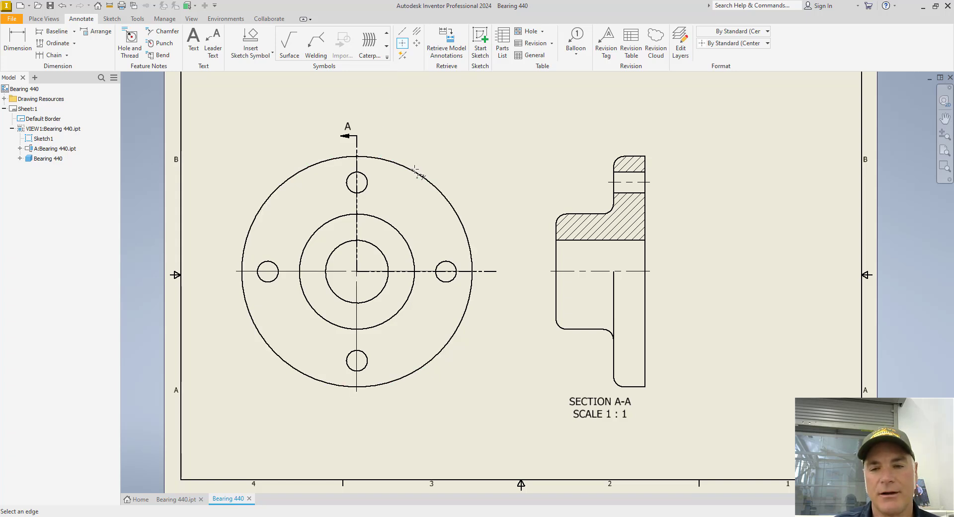
{"action": "key", "text": "Escape"}
{"action": "left_click", "coordinate": [304, 273]}
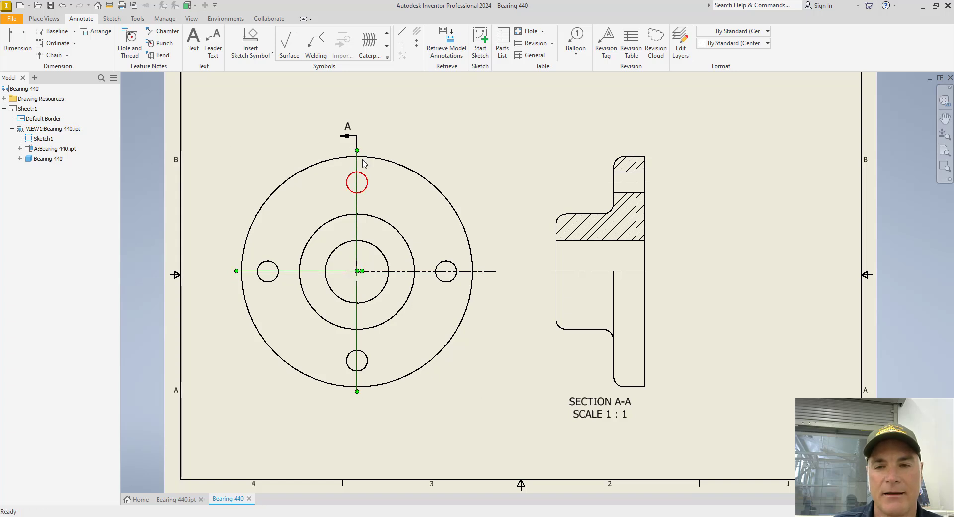
{"action": "left_click", "coordinate": [355, 276]}
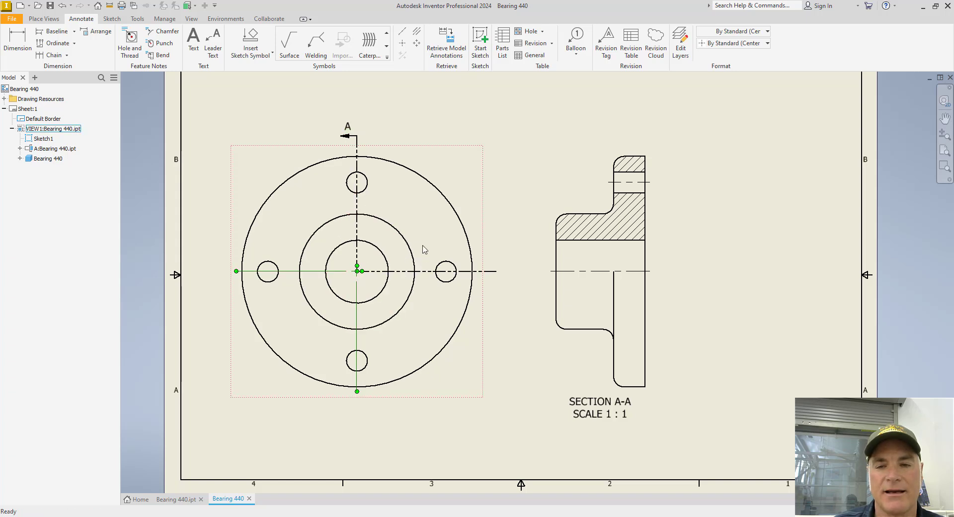
{"action": "key", "text": "Escape"}
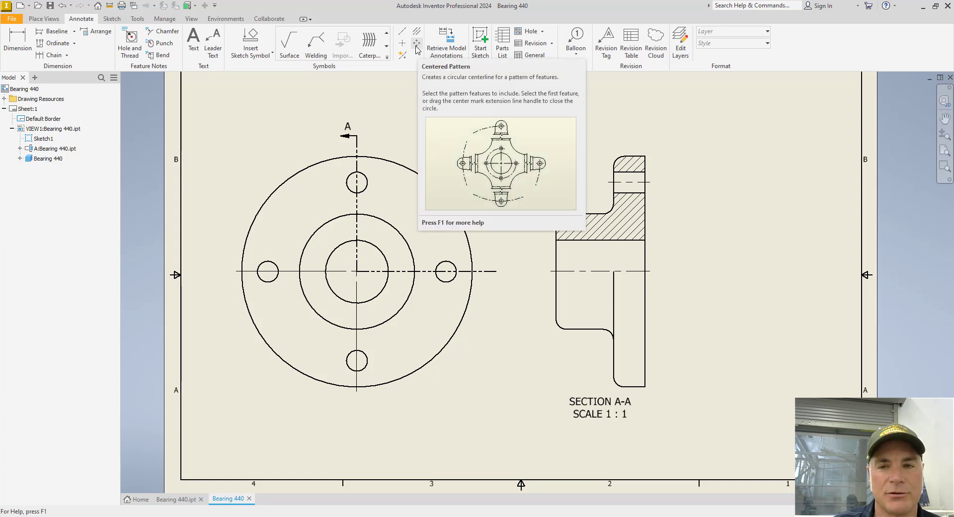
Step: Create a centered-pattern bolt circle around the bore through the top, right, bottom and left holes
{"action": "left_click", "coordinate": [416, 45]}
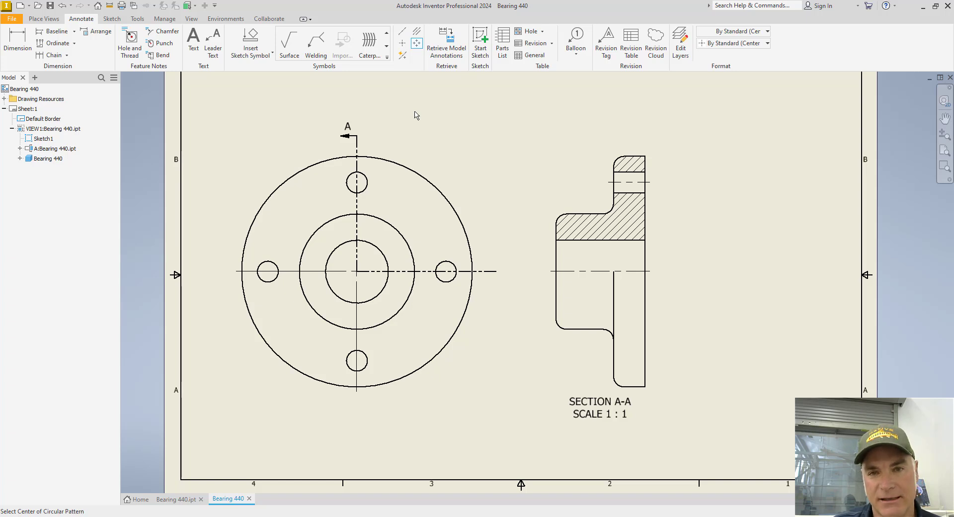
{"action": "left_click", "coordinate": [380, 255]}
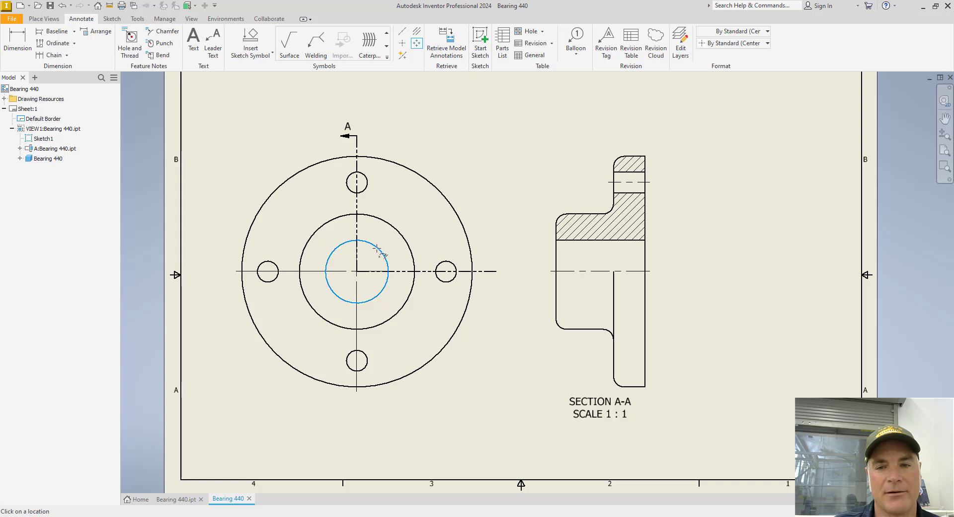
{"action": "left_click", "coordinate": [366, 189]}
{"action": "left_click", "coordinate": [445, 262]}
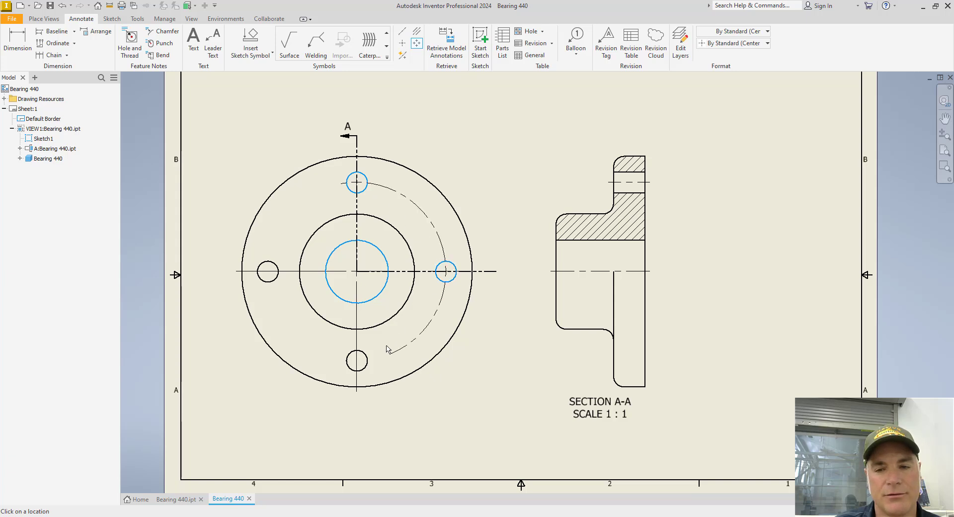
{"action": "left_click", "coordinate": [367, 363]}
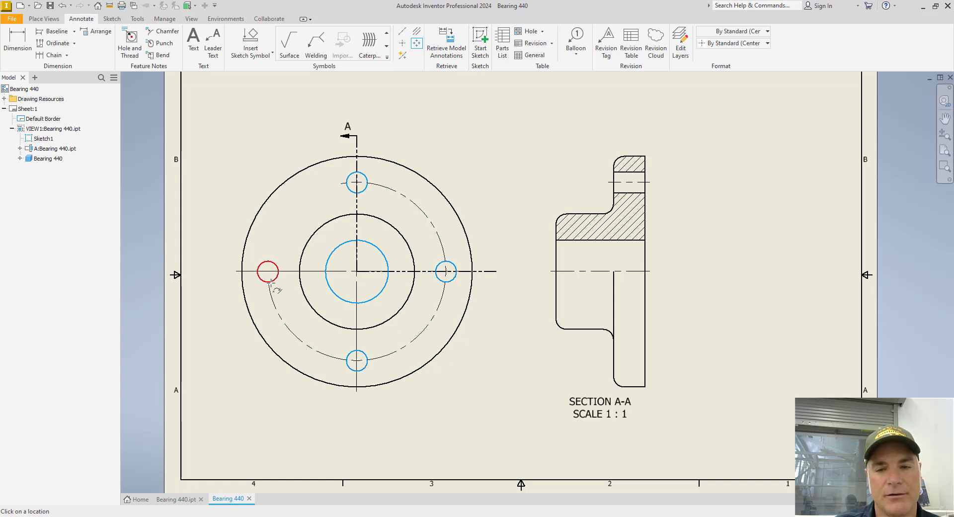
{"action": "left_click", "coordinate": [278, 273]}
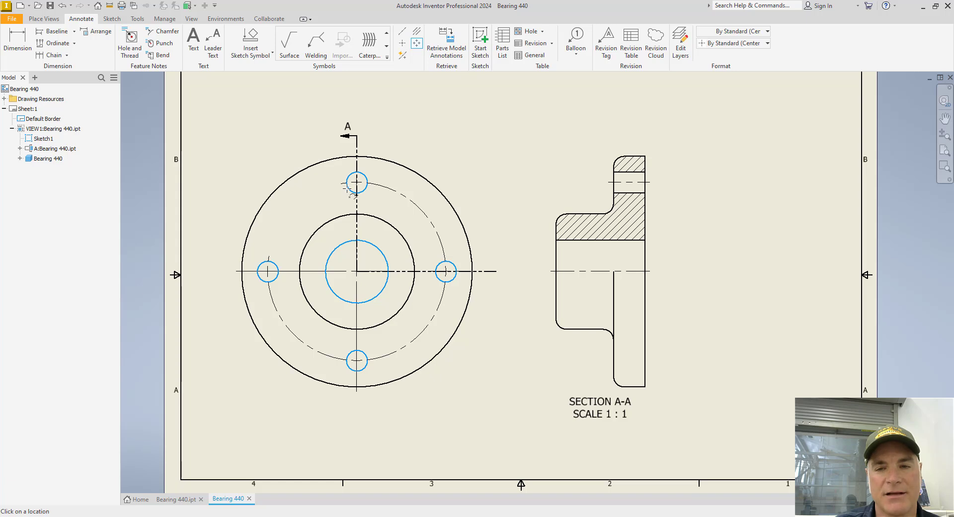
{"action": "left_click", "coordinate": [352, 192]}
{"action": "right_click", "coordinate": [338, 199]}
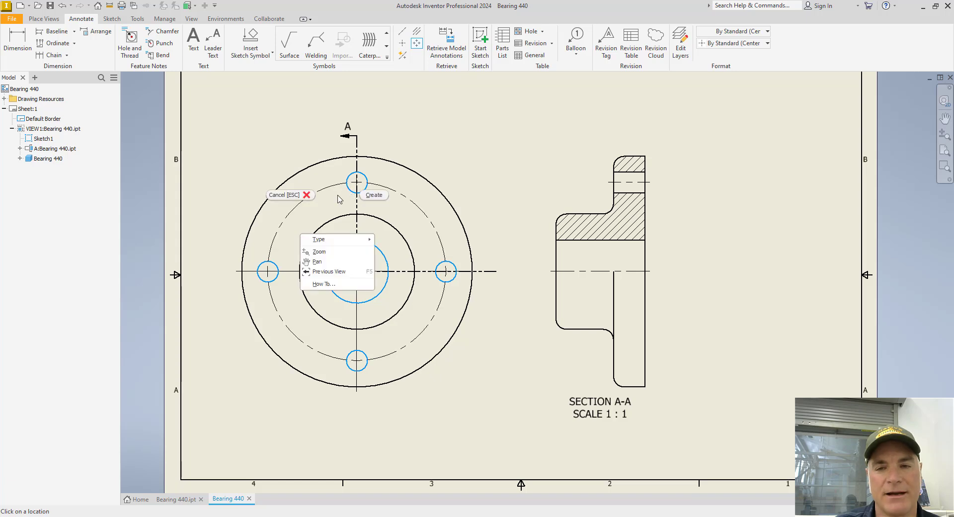
{"action": "left_click", "coordinate": [377, 195]}
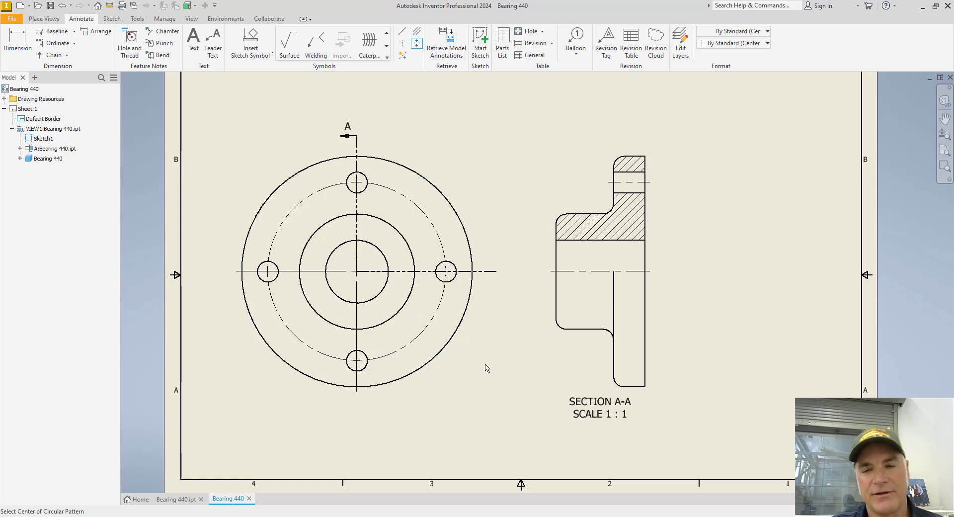
Step: Delete the view identifier letter A from the section line
{"action": "middle_click_drag", "start_coordinate": [495, 371], "coordinate": [461, 378]}
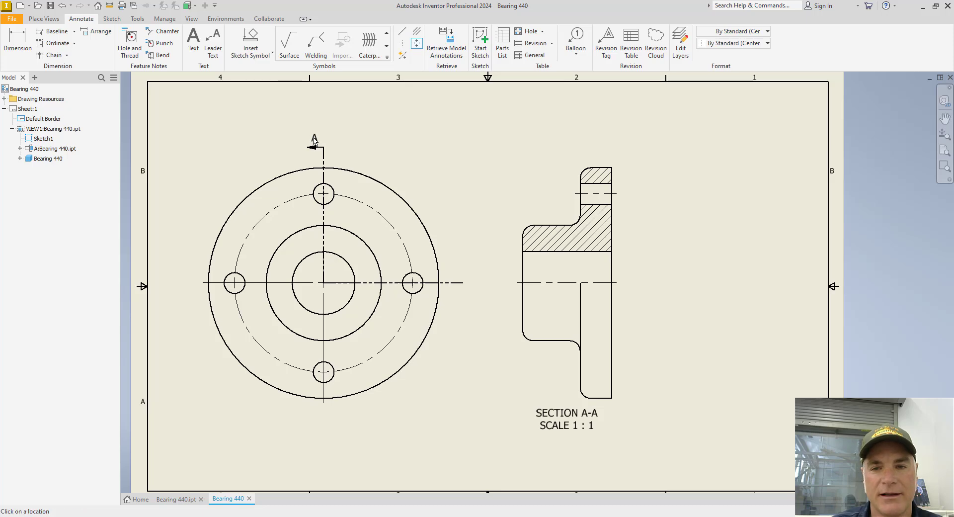
{"action": "left_click", "coordinate": [315, 141]}
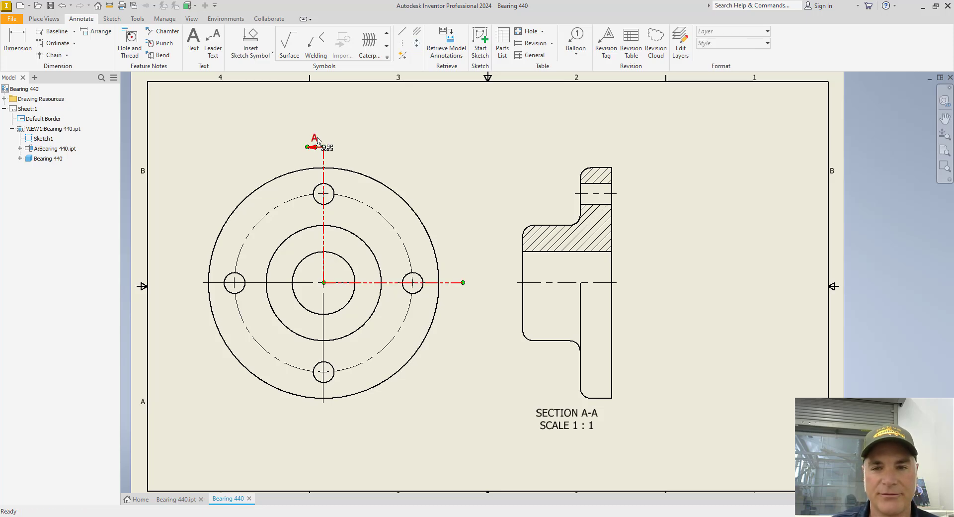
{"action": "double_click", "coordinate": [314, 139]}
{"action": "left_click_drag", "start_coordinate": [695, 130], "coordinate": [614, 106]}
{"action": "left_click_drag", "start_coordinate": [548, 203], "coordinate": [415, 207]}
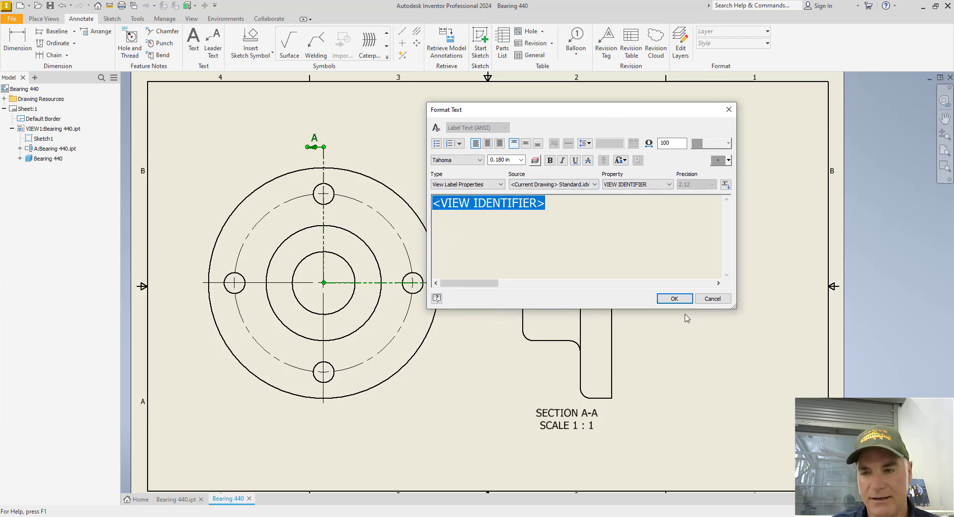
{"action": "left_click", "coordinate": [674, 298]}
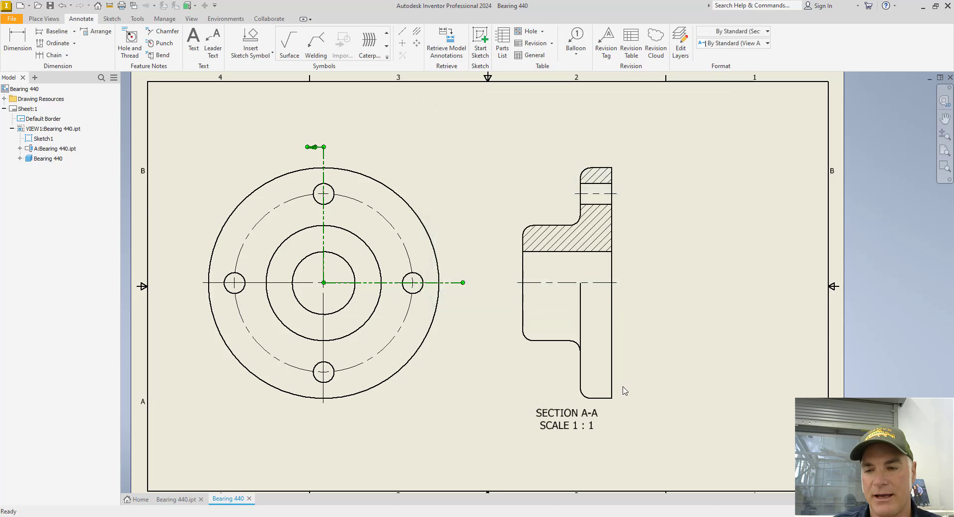
Step: Delete all text of the SECTION A-A / SCALE 1 : 1 view label
{"action": "double_click", "coordinate": [575, 416]}
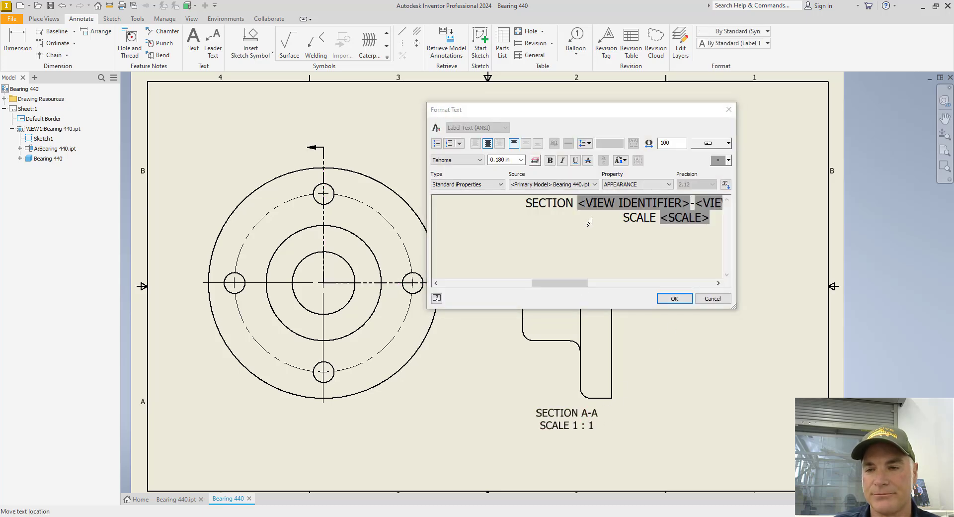
{"action": "left_click", "coordinate": [673, 231]}
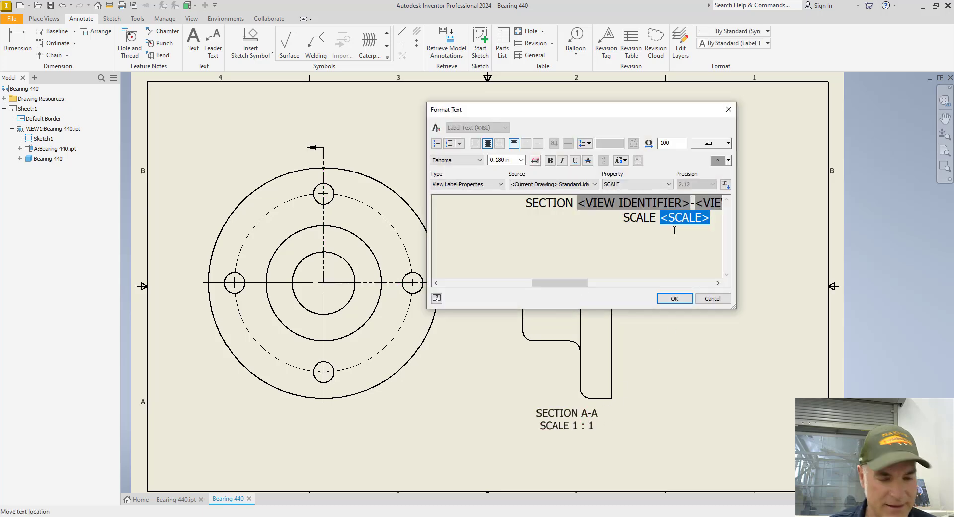
{"action": "key", "text": "ctrl+a"}
{"action": "key", "text": "Delete"}
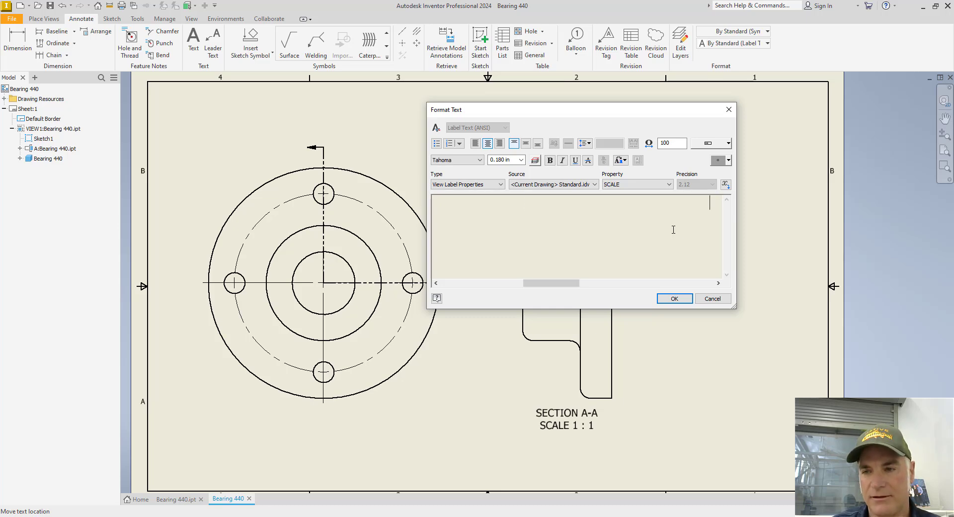
{"action": "left_click", "coordinate": [676, 298]}
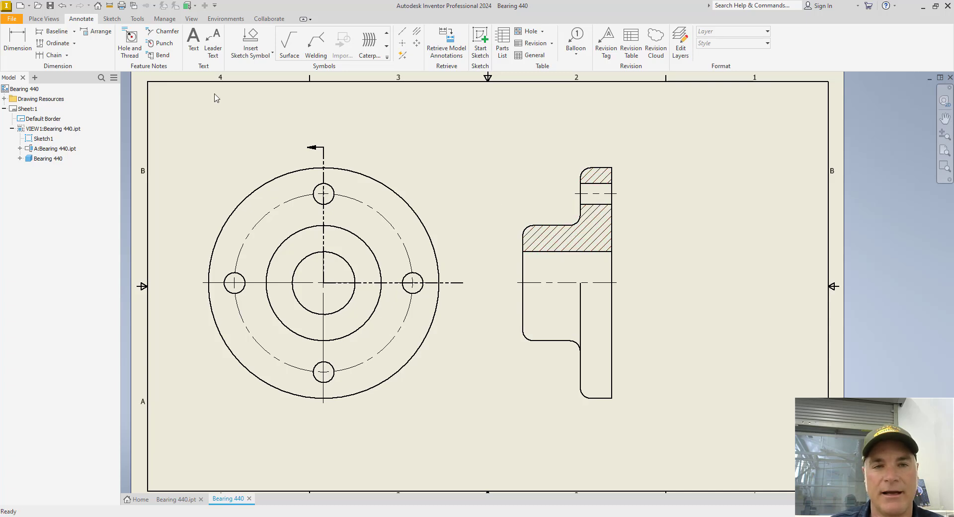
Step: Begin a projected view from the section view, then cancel it
{"action": "left_click", "coordinate": [46, 19]}
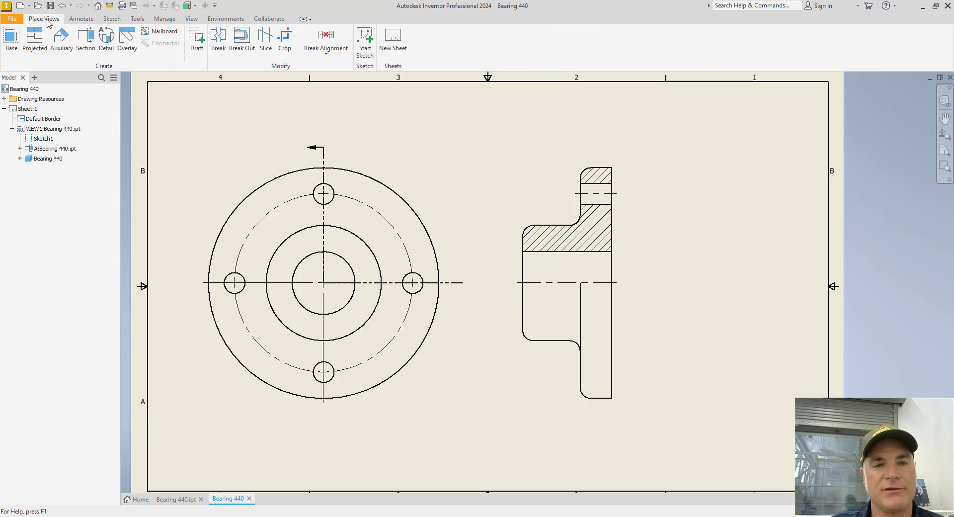
{"action": "left_click", "coordinate": [34, 40]}
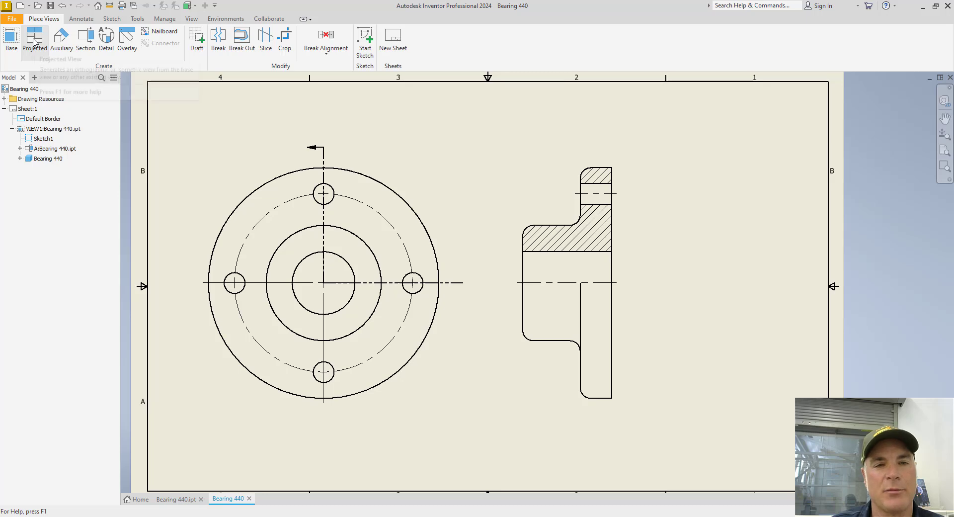
{"action": "left_click", "coordinate": [541, 243]}
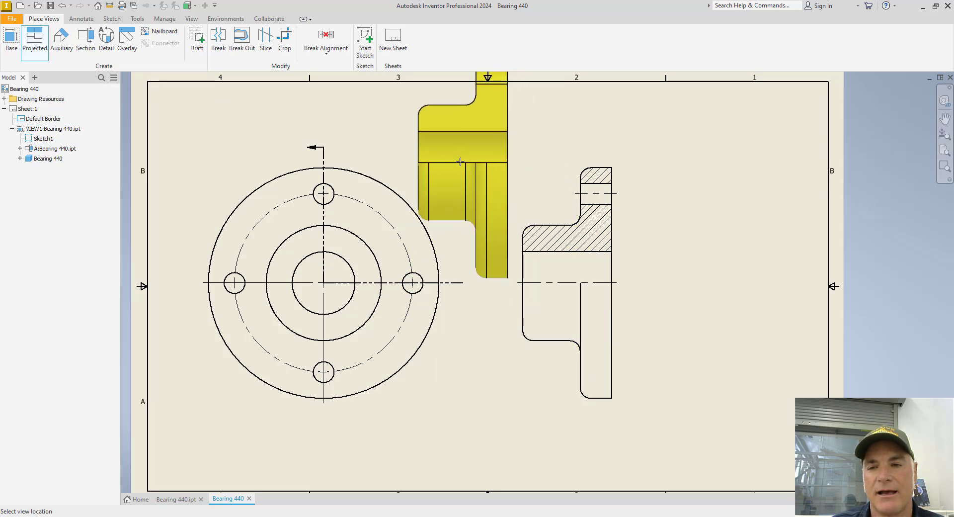
{"action": "middle_click_drag", "start_coordinate": [422, 94], "coordinate": [406, 222]}
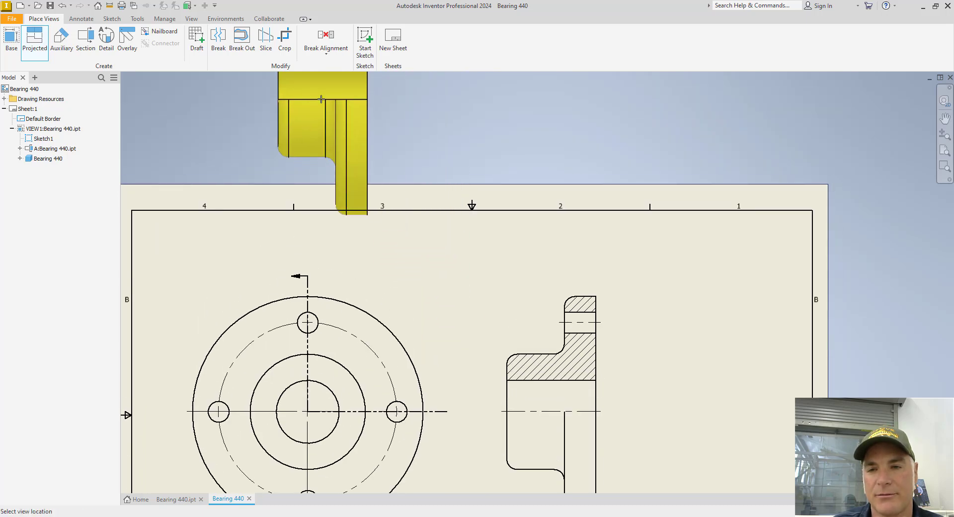
{"action": "key", "text": "Escape"}
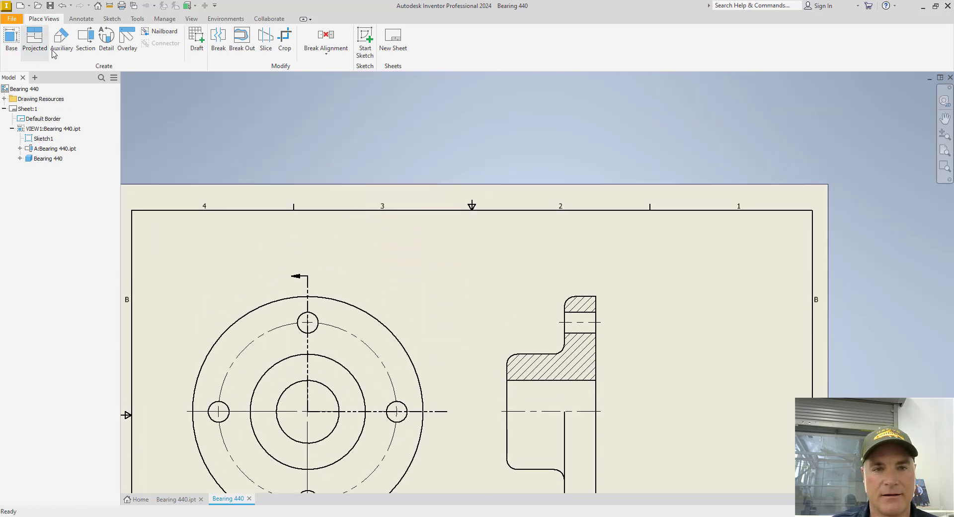
Step: Create an isometric projected view of Section A-A placed above the sheet
{"action": "left_click", "coordinate": [34, 40]}
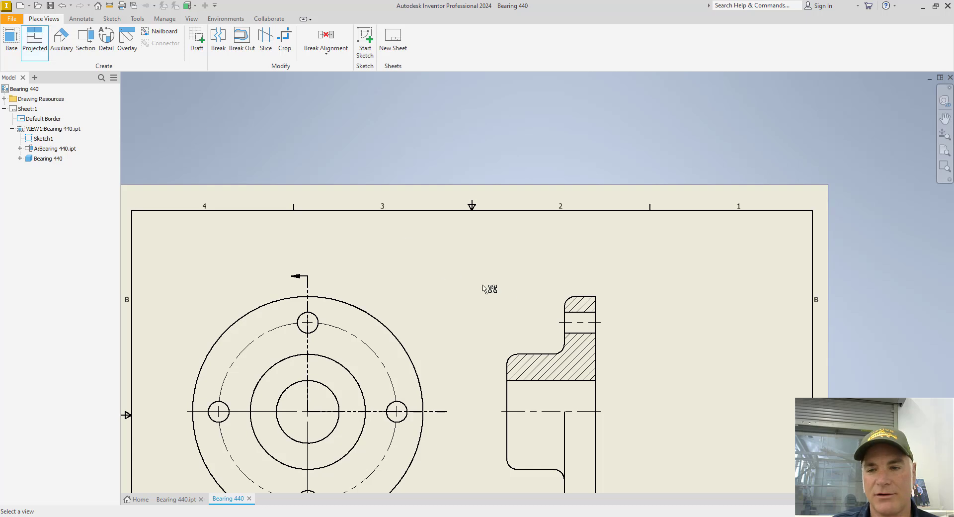
{"action": "left_click", "coordinate": [523, 312]}
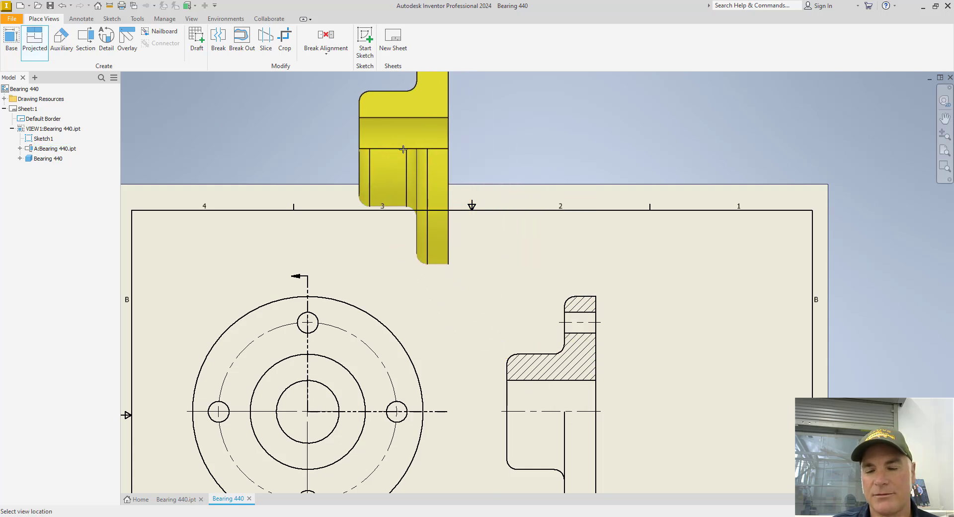
{"action": "left_click", "coordinate": [405, 151]}
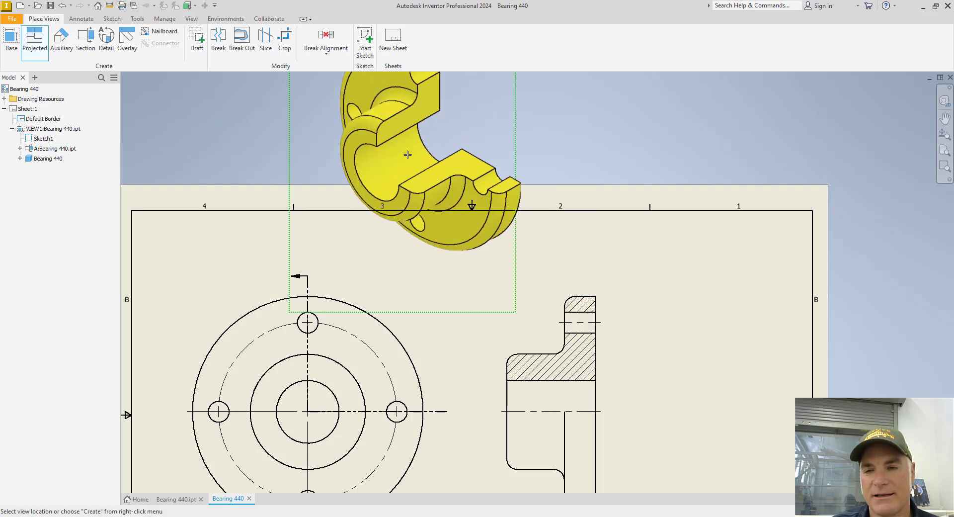
{"action": "middle_click_drag", "start_coordinate": [280, 125], "coordinate": [402, 313]}
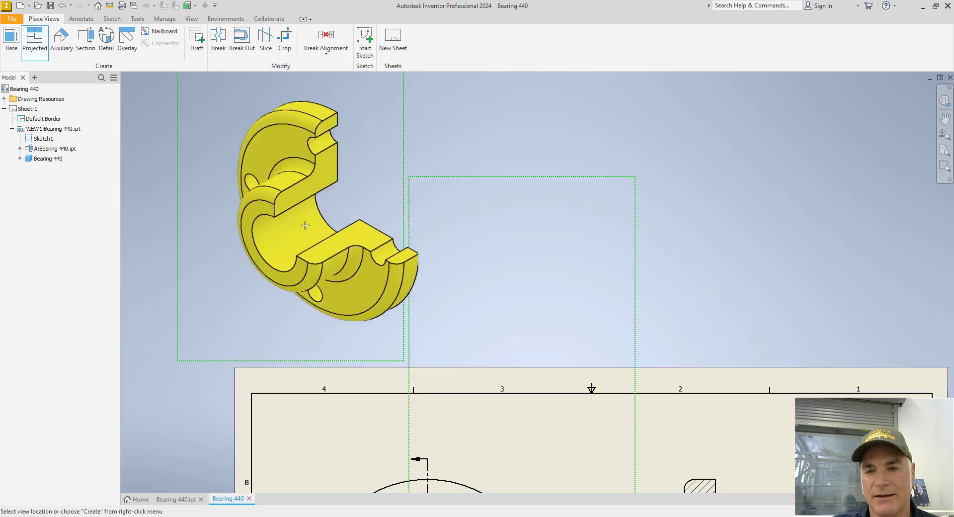
{"action": "right_click", "coordinate": [305, 225]}
{"action": "left_click", "coordinate": [343, 229]}
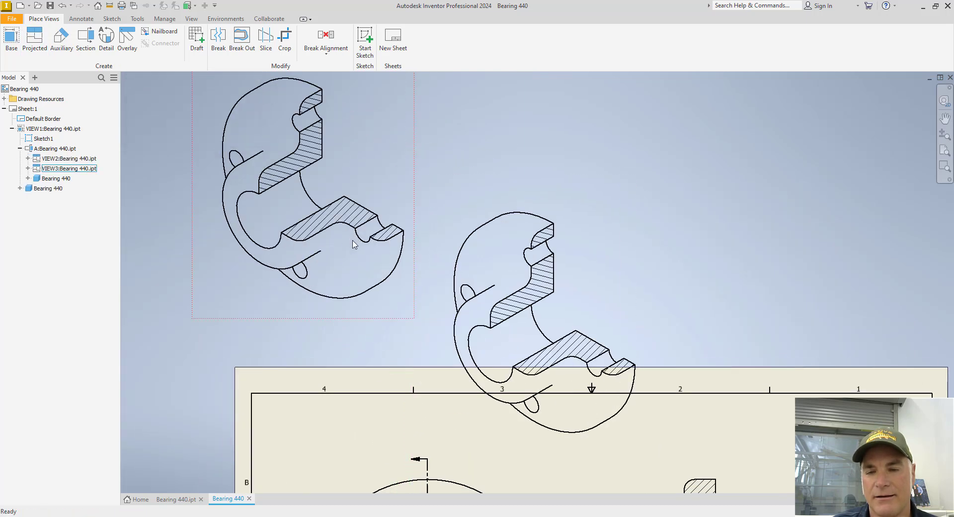
Step: Delete the extra projected view and start moving the isometric view onto the sheet
{"action": "key", "text": "Delete"}
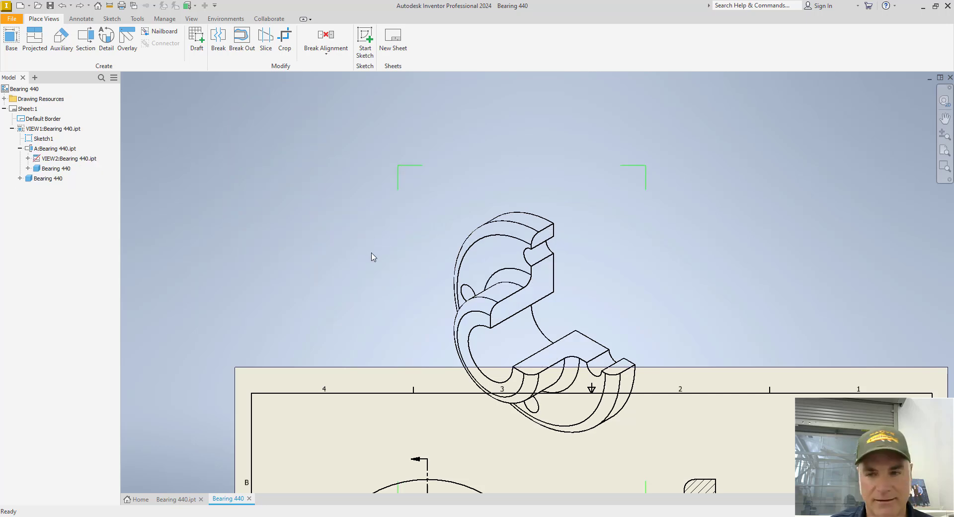
{"action": "middle_click_drag", "start_coordinate": [373, 259], "coordinate": [388, 117]}
{"action": "scroll", "coordinate": [398, 149], "scroll_direction": "up", "scroll_amount": 2}
{"action": "middle_click_drag", "start_coordinate": [411, 184], "coordinate": [383, 185]}
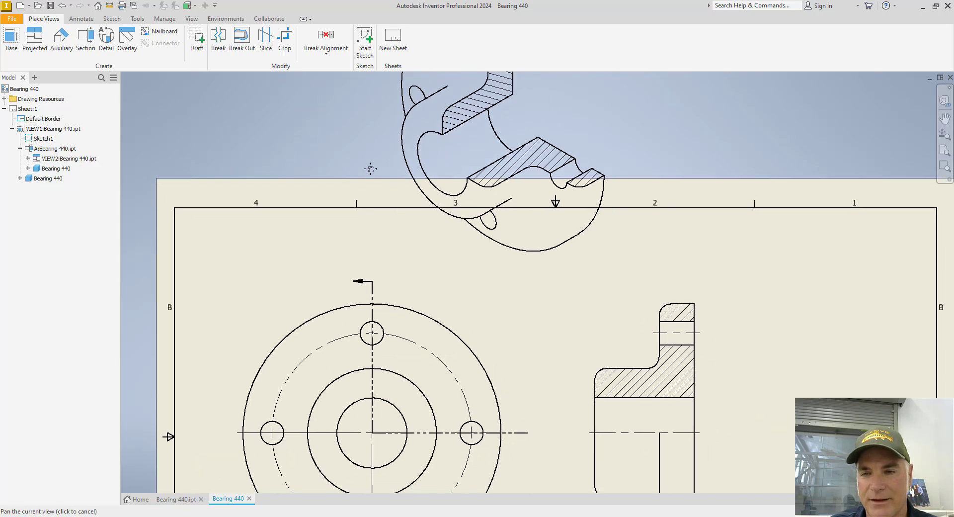
{"action": "scroll", "coordinate": [472, 274], "scroll_direction": "down", "scroll_amount": 3}
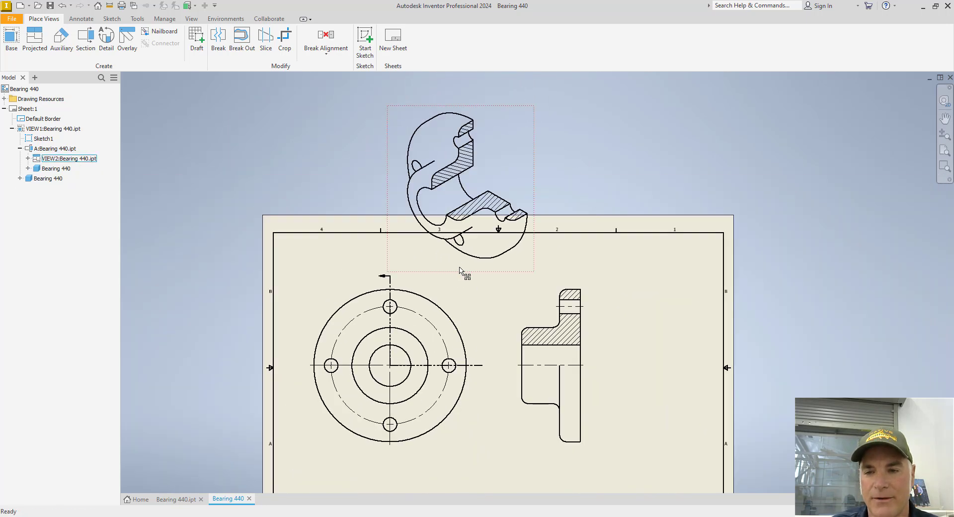
{"action": "left_click_drag", "start_coordinate": [460, 270], "coordinate": [655, 401]}
Step: Put the isometric view at upper right, shift the section and front views left, and fit the sheet
{"action": "middle_click_drag", "start_coordinate": [548, 440], "coordinate": [486, 347]}
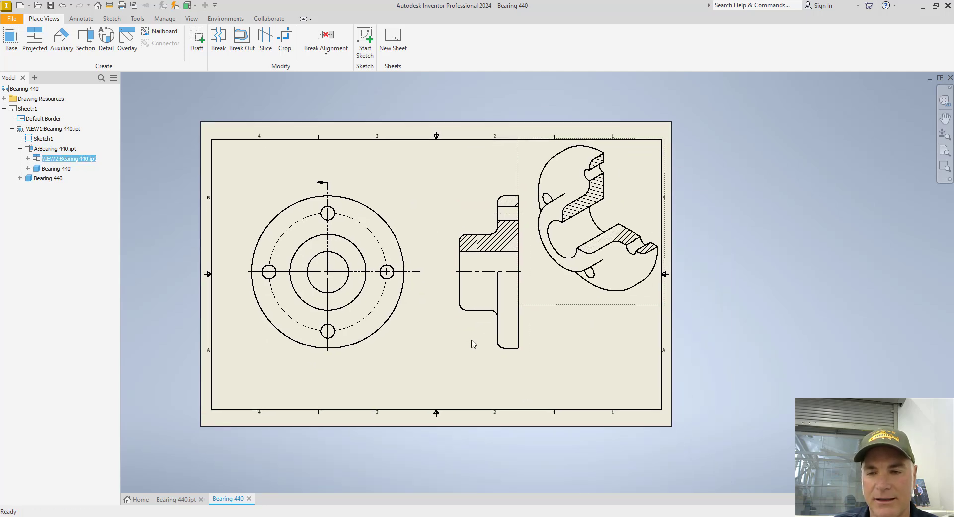
{"action": "left_click_drag", "start_coordinate": [460, 336], "coordinate": [431, 336]}
{"action": "left_click_drag", "start_coordinate": [365, 358], "coordinate": [353, 365]}
{"action": "left_click_drag", "start_coordinate": [592, 305], "coordinate": [576, 320]}
{"action": "left_click", "coordinate": [571, 336]}
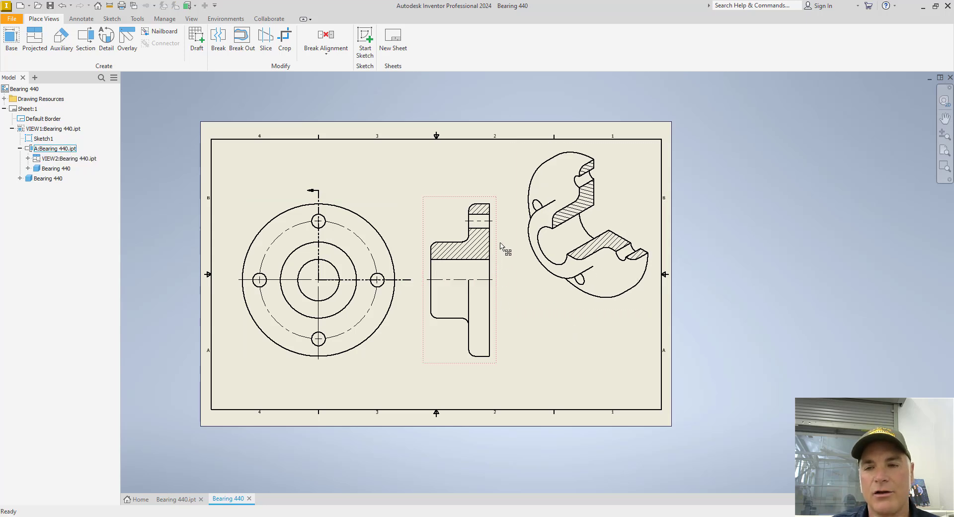
{"action": "key", "text": "Home"}
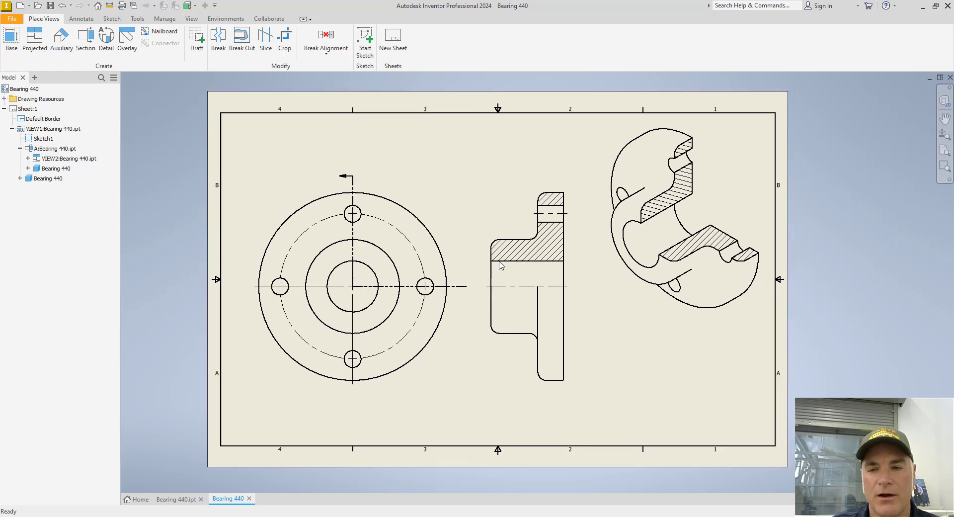